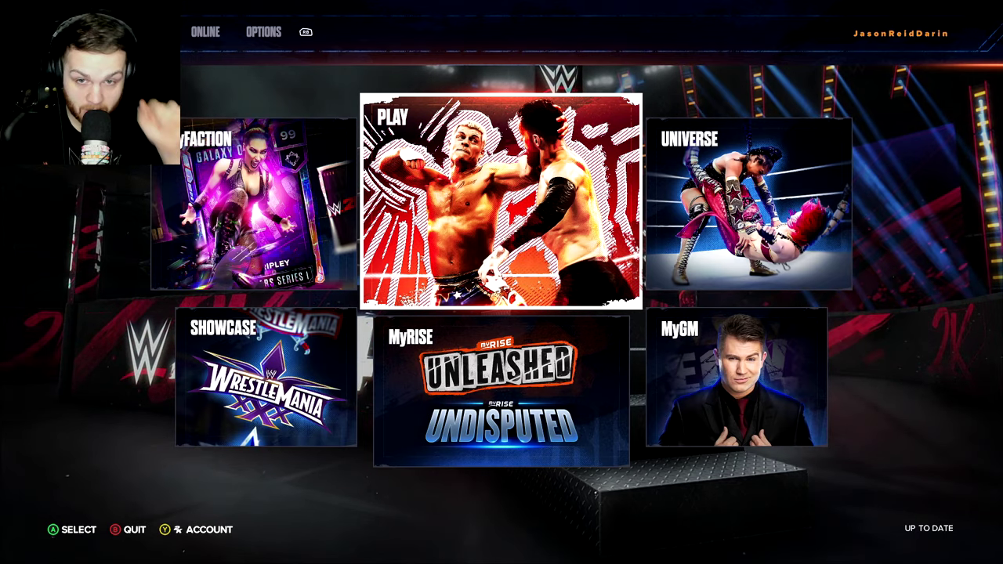
- Open the Image Manager within the online Community Creations
{"action": "key", "text": "e"}
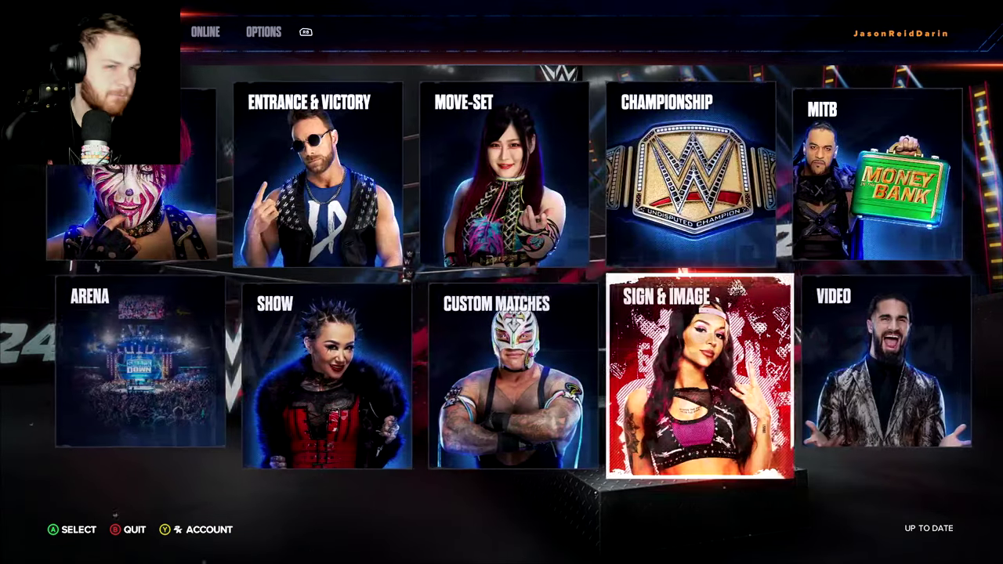
{"action": "key", "text": "e"}
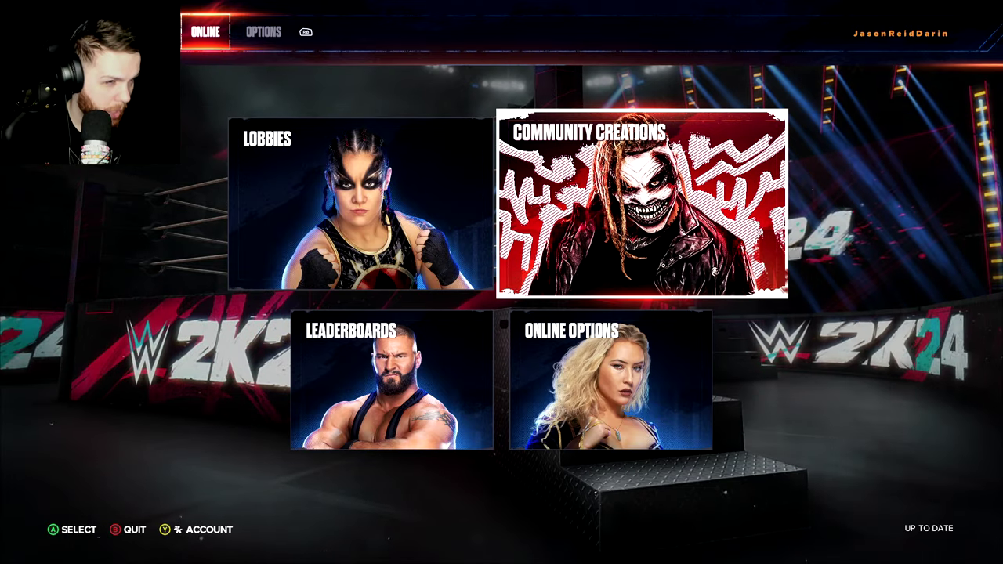
{"action": "key", "text": "Return"}
{"action": "key", "text": "Right"}
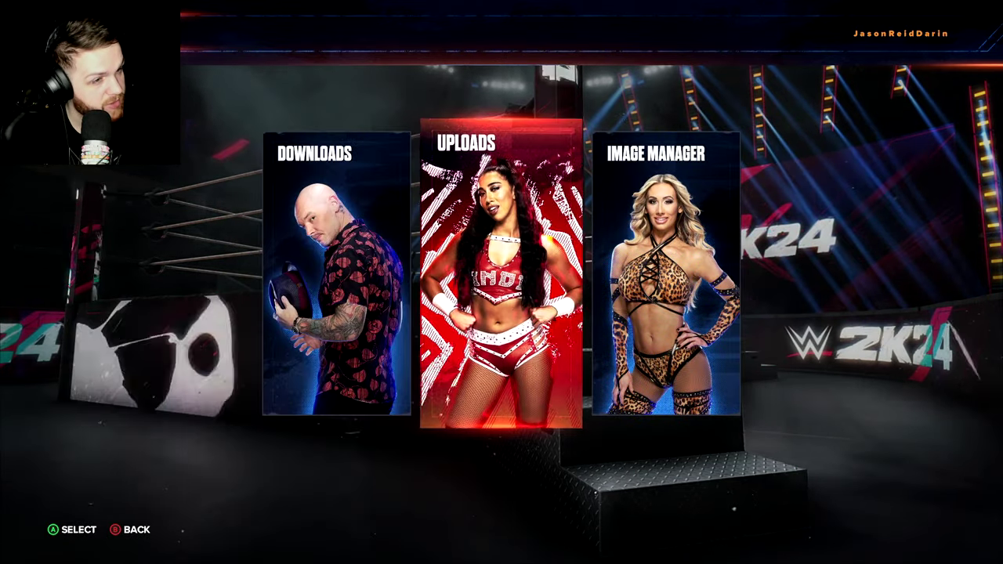
{"action": "key", "text": "Right"}
{"action": "key", "text": "Return"}
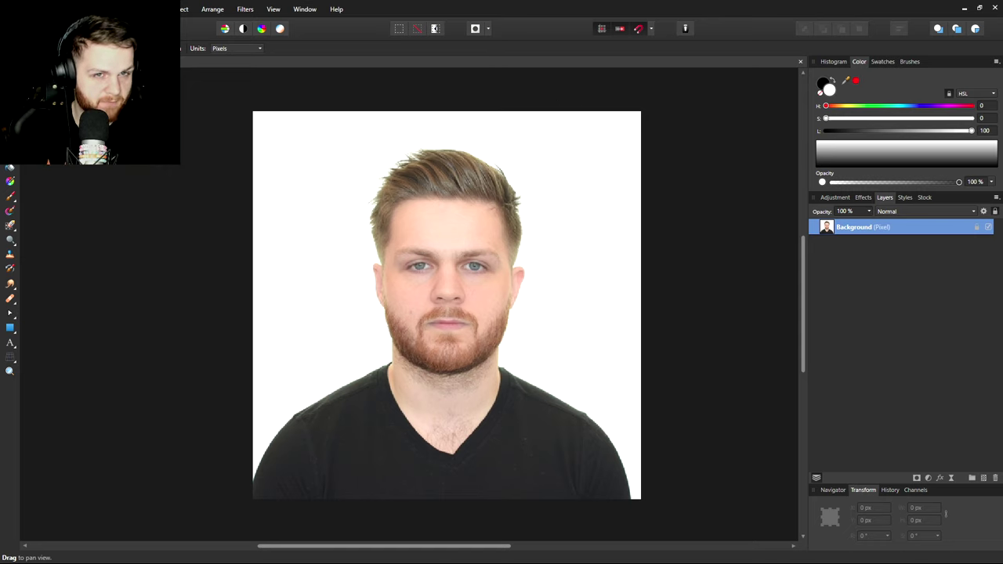
- Switch to Affinity Photo and resize the portrait document to 512 x 512 px using Bicubic resampling
{"action": "key", "text": "alt+d"}
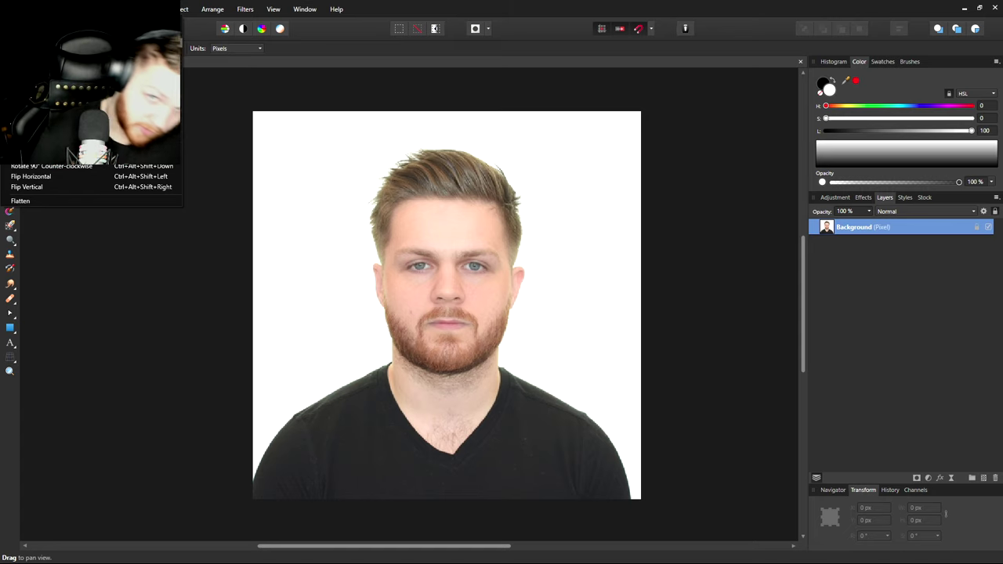
{"action": "key", "text": "ctrl+alt+i"}
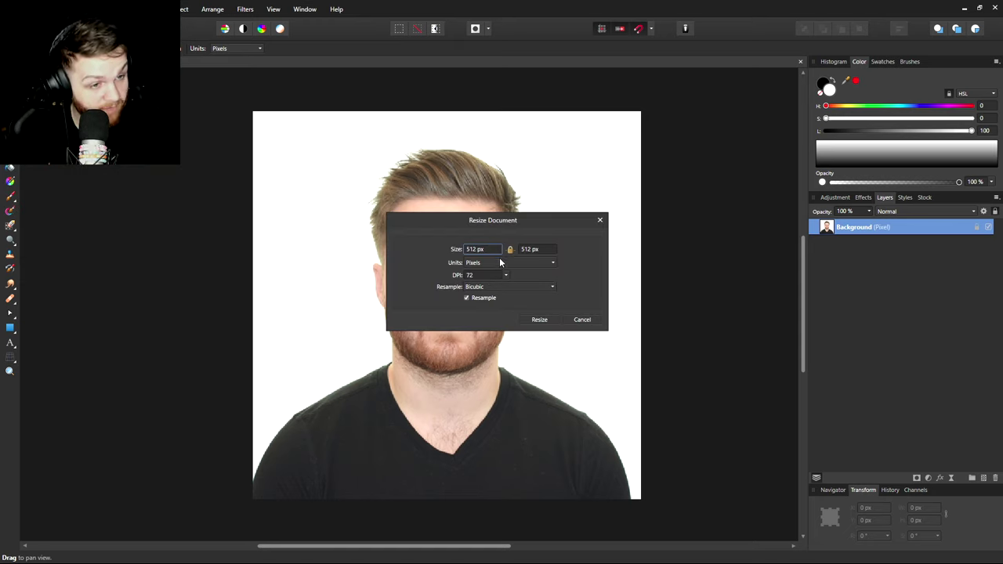
{"action": "left_click", "coordinate": [541, 319]}
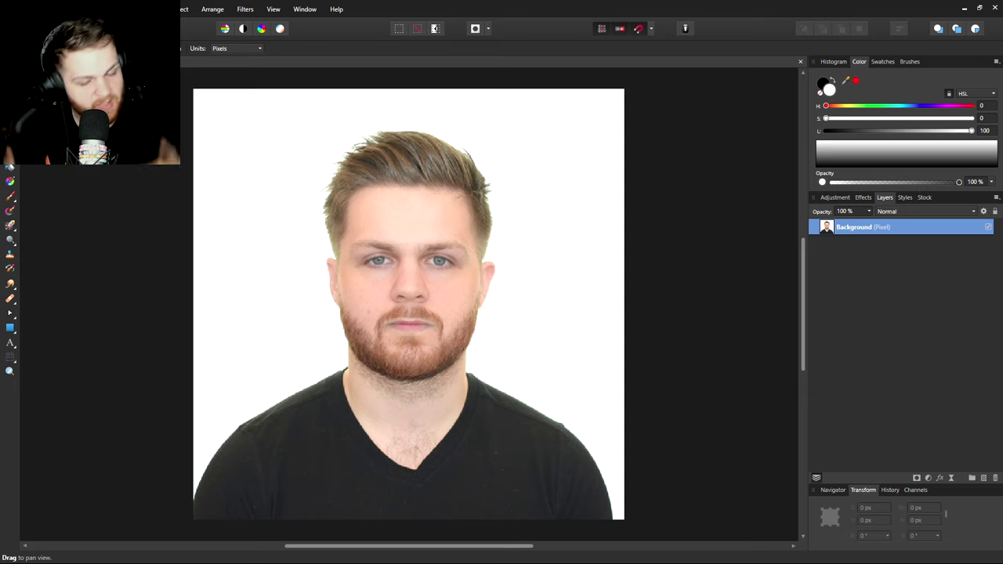
- Enlarge the portrait layer to about 706 x 706 px and position it so the head fills the canvas
{"action": "key", "text": "v"}
{"action": "key", "text": "ctrl+minus"}
{"action": "key", "text": "ctrl+minus"}
{"action": "key", "text": "ctrl+minus"}
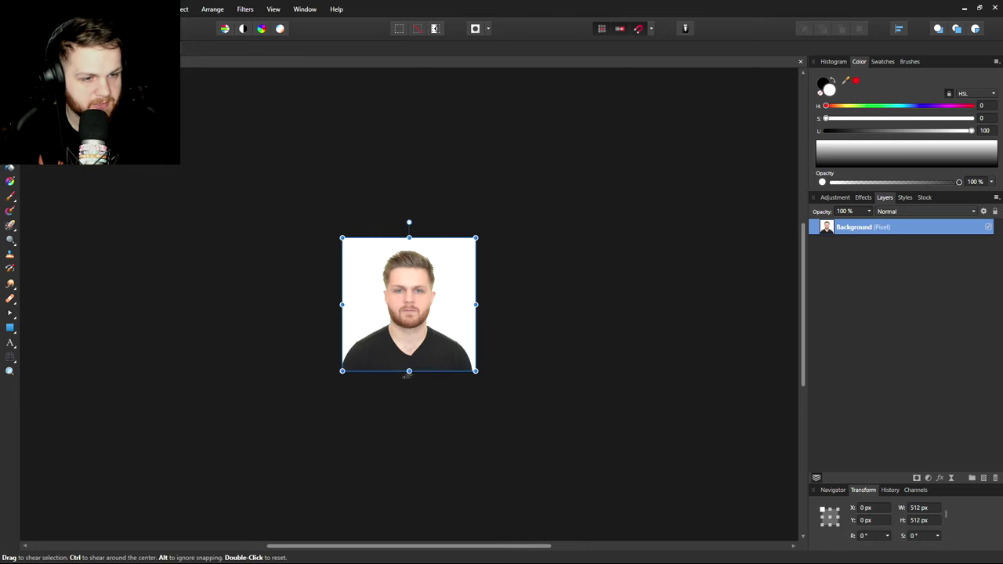
{"action": "left_click_drag", "start_coordinate": [409, 371], "coordinate": [410, 417]}
{"action": "left_click_drag", "start_coordinate": [427, 375], "coordinate": [428, 371]}
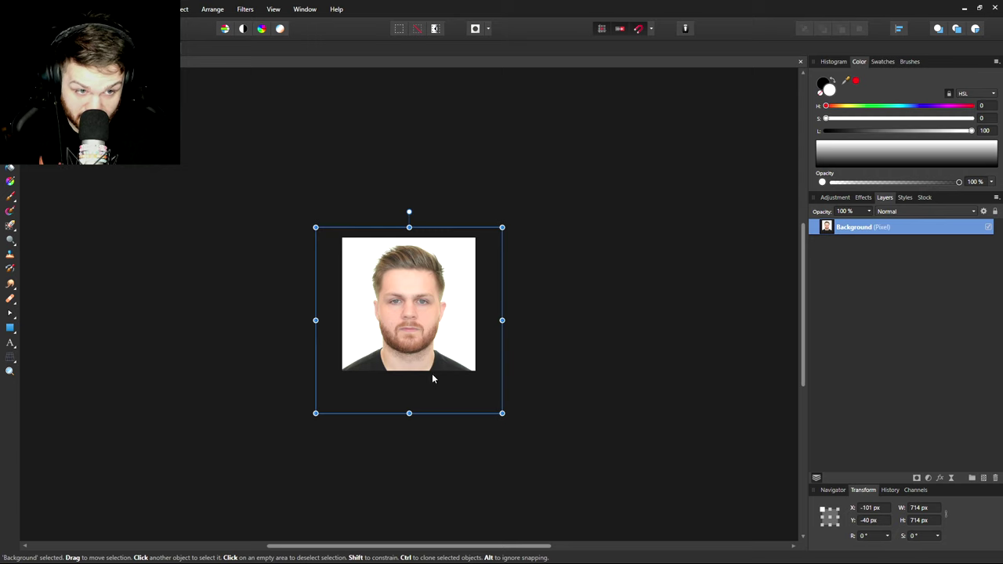
{"action": "left_click_drag", "start_coordinate": [409, 413], "coordinate": [409, 412]}
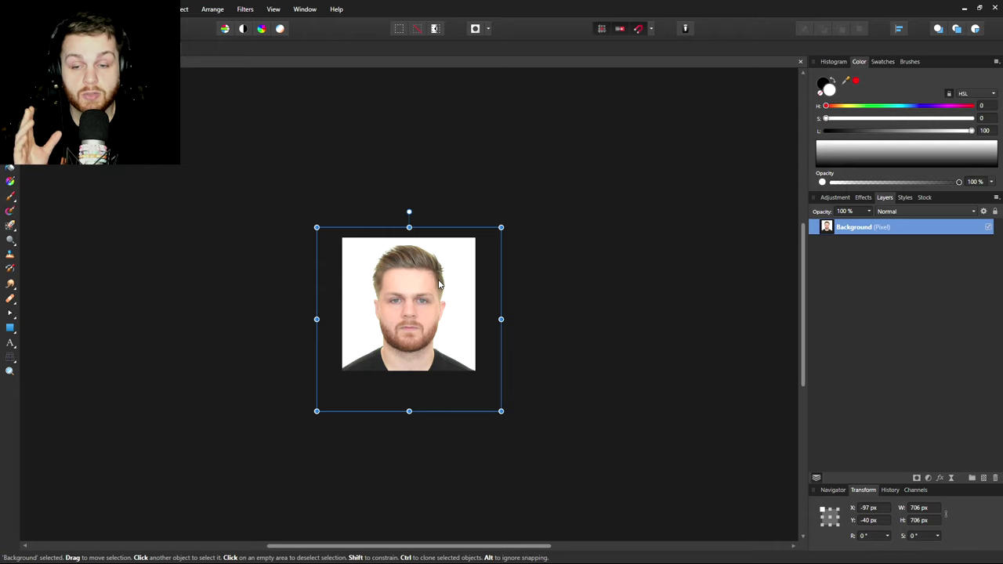
{"action": "left_click_drag", "start_coordinate": [418, 281], "coordinate": [410, 301]}
{"action": "scroll", "coordinate": [409, 301], "scroll_direction": "up", "scroll_amount": 3}
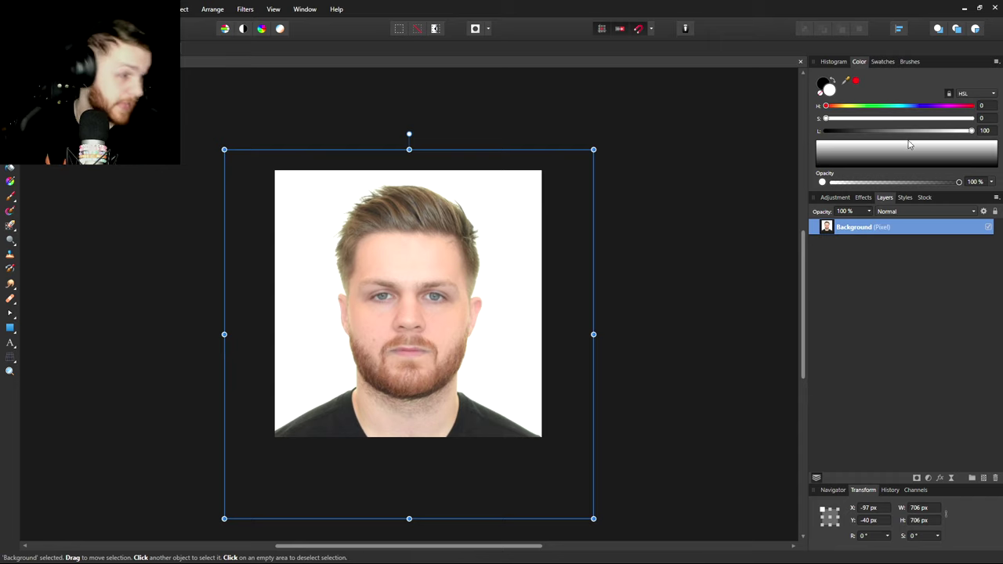
- Add a new pixel layer and set the Paint Brush colour to a skin tone sampled from the forehead
{"action": "left_click", "coordinate": [983, 480]}
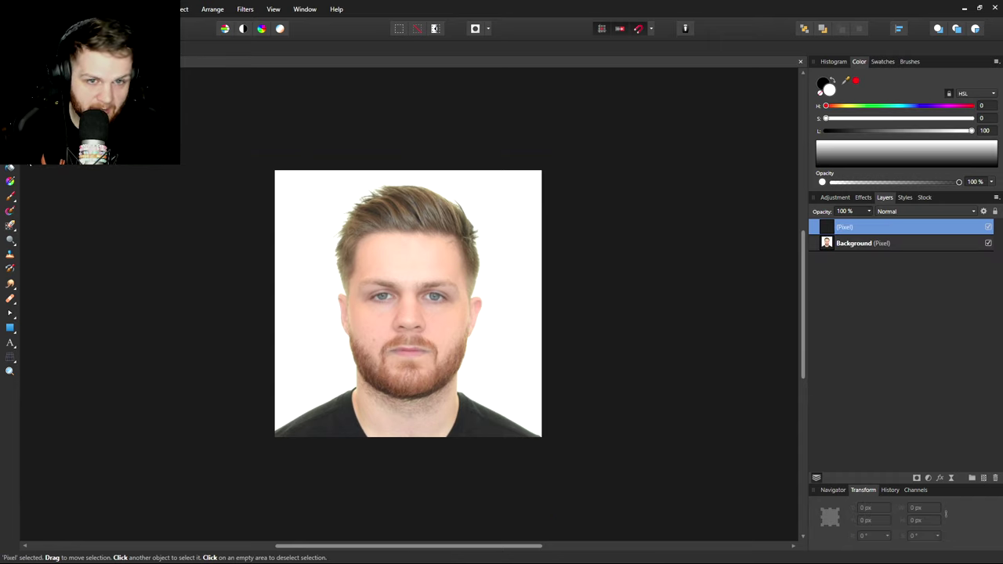
{"action": "left_click", "coordinate": [10, 197]}
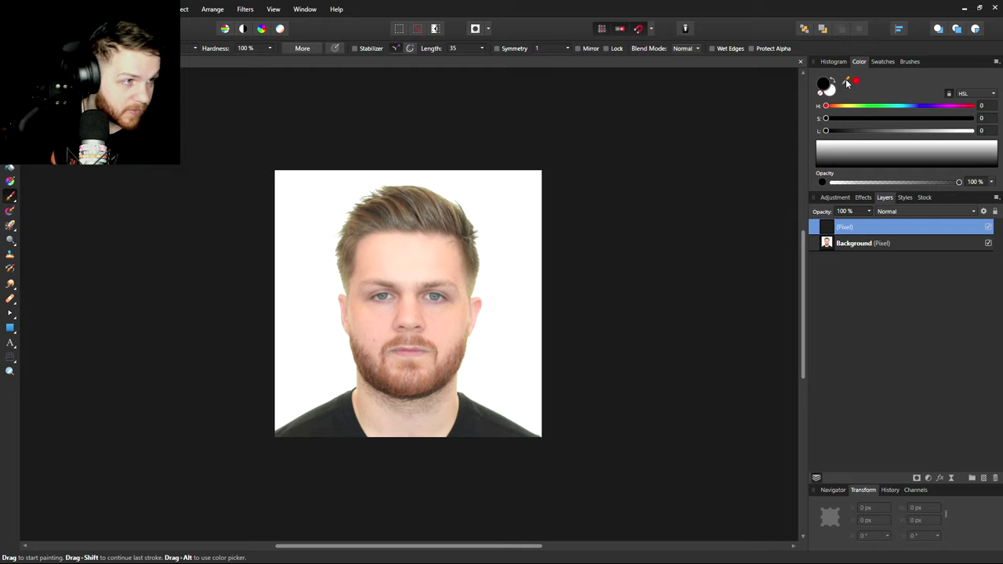
{"action": "mouse_move", "coordinate": [846, 83]}
{"action": "left_mouse_down"}
{"action": "mouse_move", "coordinate": [650, 107]}
{"action": "mouse_move", "coordinate": [450, 224]}
{"action": "mouse_move", "coordinate": [366, 246]}
{"action": "mouse_move", "coordinate": [428, 283]}
{"action": "mouse_move", "coordinate": [366, 264]}
{"action": "mouse_move", "coordinate": [357, 250]}
{"action": "mouse_move", "coordinate": [478, 287]}
{"action": "mouse_move", "coordinate": [410, 273]}
{"action": "mouse_move", "coordinate": [418, 356]}
{"action": "mouse_move", "coordinate": [405, 269]}
{"action": "mouse_move", "coordinate": [396, 285]}
{"action": "mouse_move", "coordinate": [364, 252]}
{"action": "left_mouse_up"}
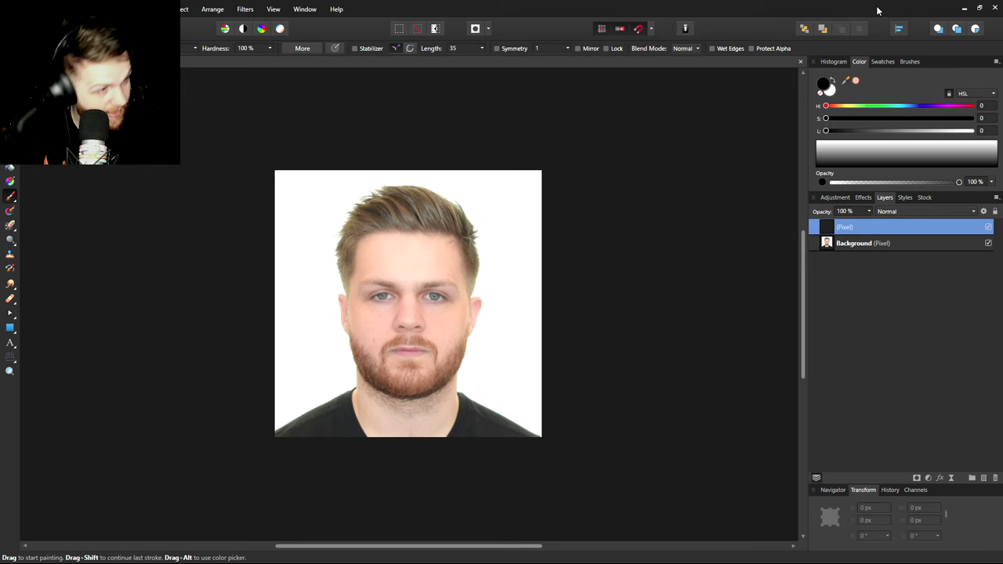
{"action": "left_click", "coordinate": [856, 82]}
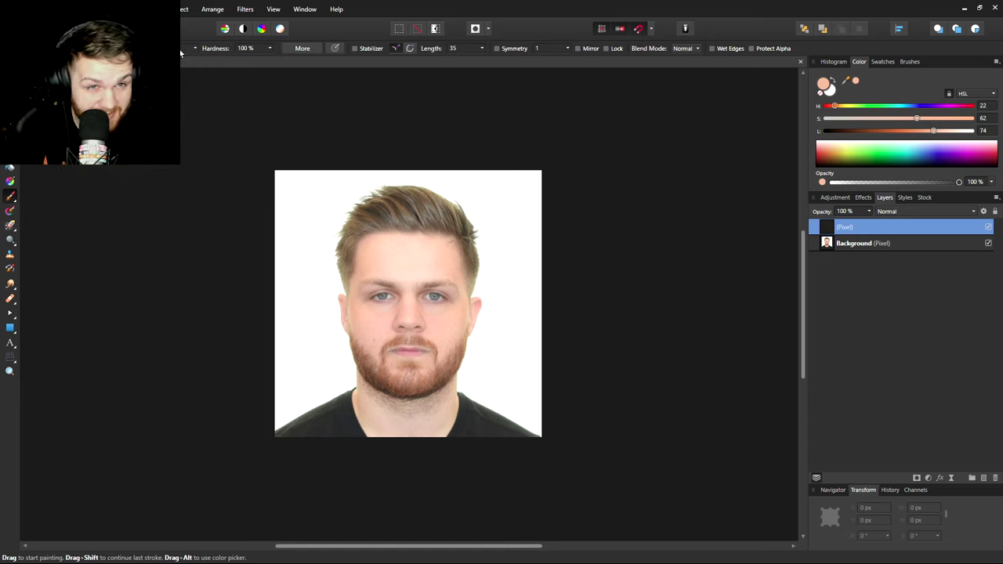
- Set the brush hardness to 62% and paint skin tone along the portrait's upper and right edges, undoing the stray dab beside the ear
{"action": "left_click", "coordinate": [269, 48]}
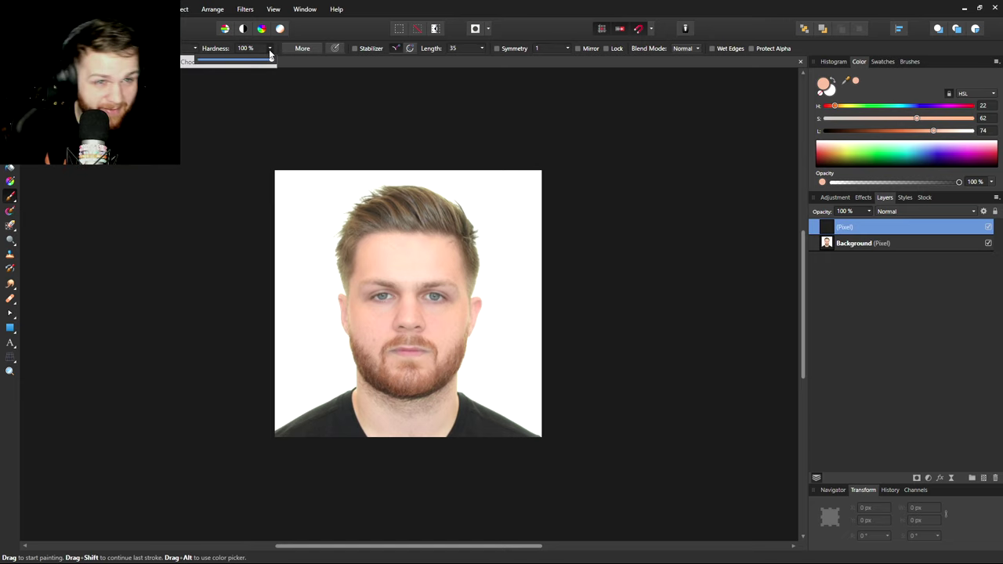
{"action": "left_click_drag", "start_coordinate": [273, 60], "coordinate": [253, 72]}
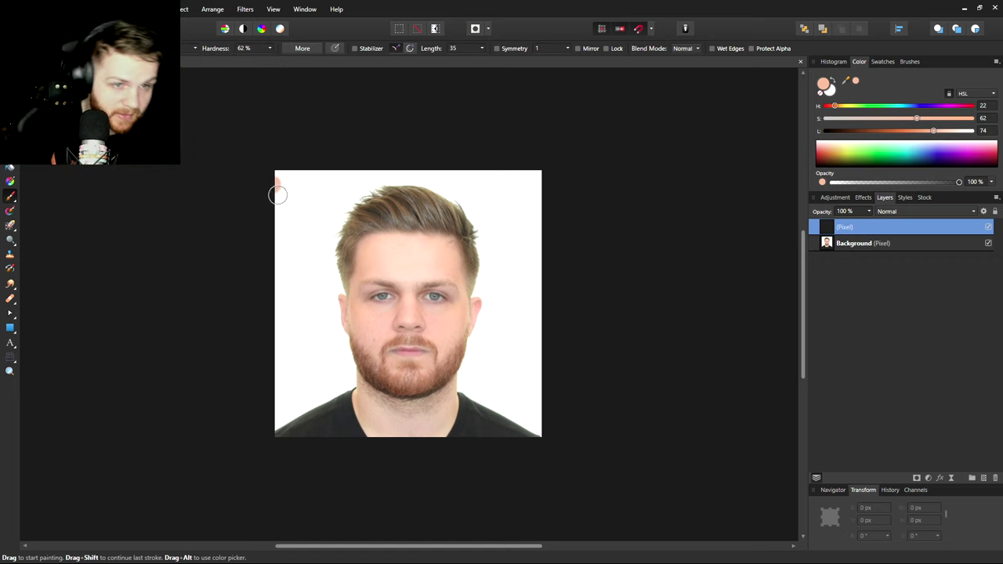
{"action": "mouse_move", "coordinate": [280, 197]}
{"action": "left_mouse_down"}
{"action": "mouse_move", "coordinate": [262, 217]}
{"action": "mouse_move", "coordinate": [300, 157]}
{"action": "mouse_move", "coordinate": [366, 149]}
{"action": "mouse_move", "coordinate": [342, 181]}
{"action": "mouse_move", "coordinate": [473, 180]}
{"action": "mouse_move", "coordinate": [539, 195]}
{"action": "mouse_move", "coordinate": [536, 410]}
{"action": "left_mouse_up"}
{"action": "left_click_drag", "start_coordinate": [533, 453], "coordinate": [528, 432]}
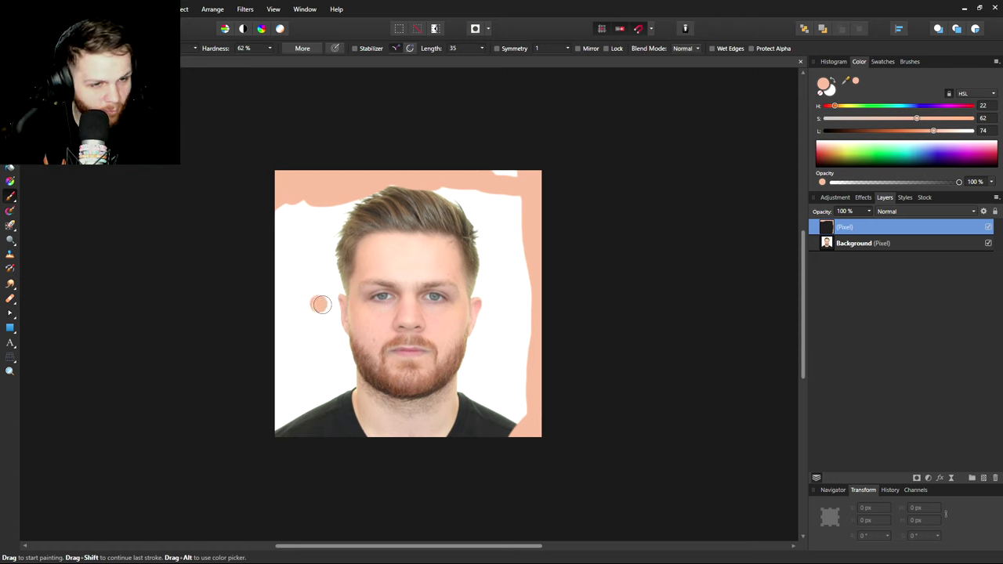
{"action": "left_click_drag", "start_coordinate": [315, 288], "coordinate": [328, 290]}
{"action": "key", "text": "ctrl+z"}
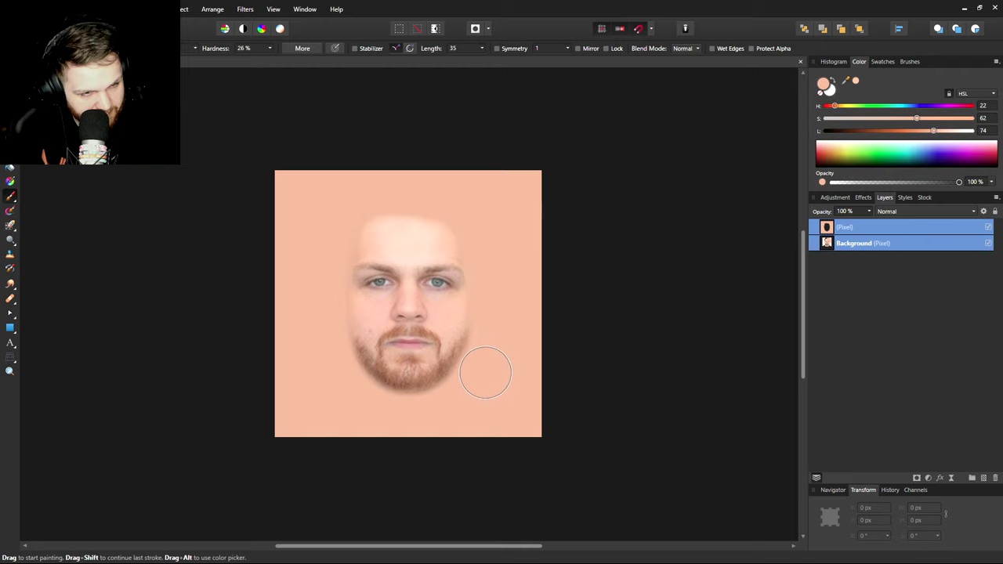
- Sample the cheek's skin tone as the paint colour and activate the Smudge Brush tool
{"action": "key", "text": "ctrl+1"}
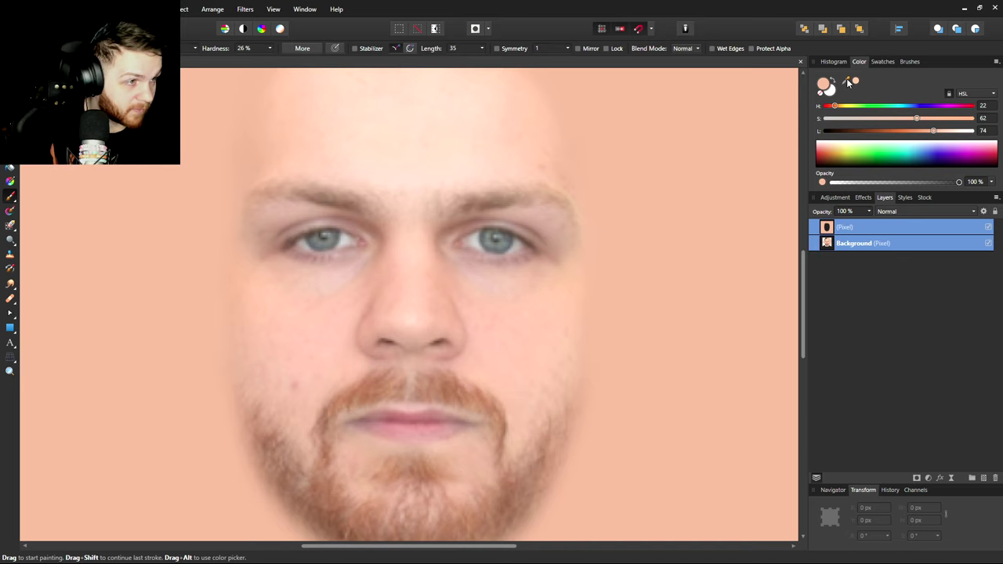
{"action": "left_click_drag", "start_coordinate": [849, 83], "coordinate": [264, 374]}
{"action": "key", "text": "ctrl+0"}
{"action": "key", "text": "r"}
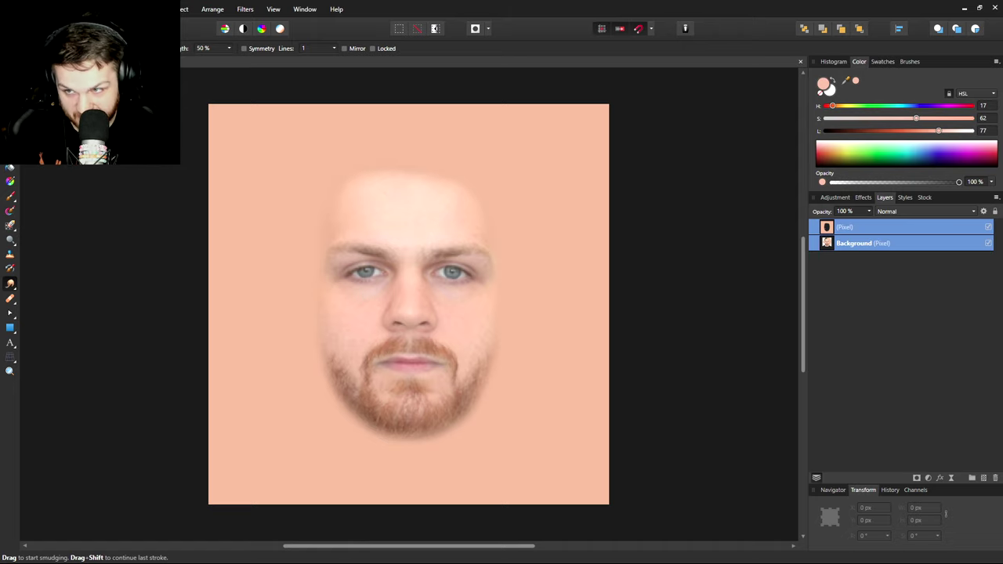
- Switch to the web browser and search Google for "Wwe 2k24 image uploader"
{"action": "key", "text": "alt+Tab"}
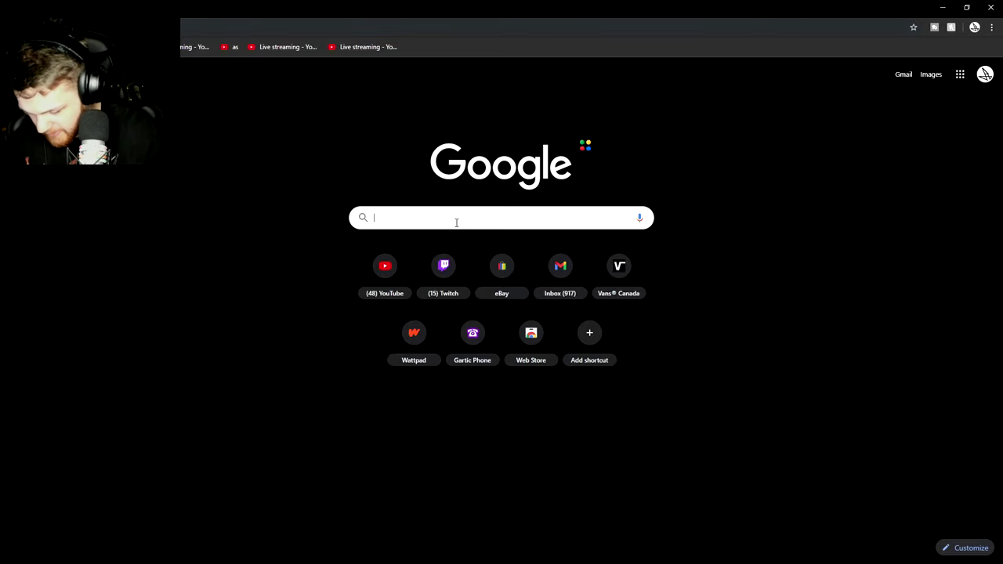
{"action": "type", "text": "e+"}
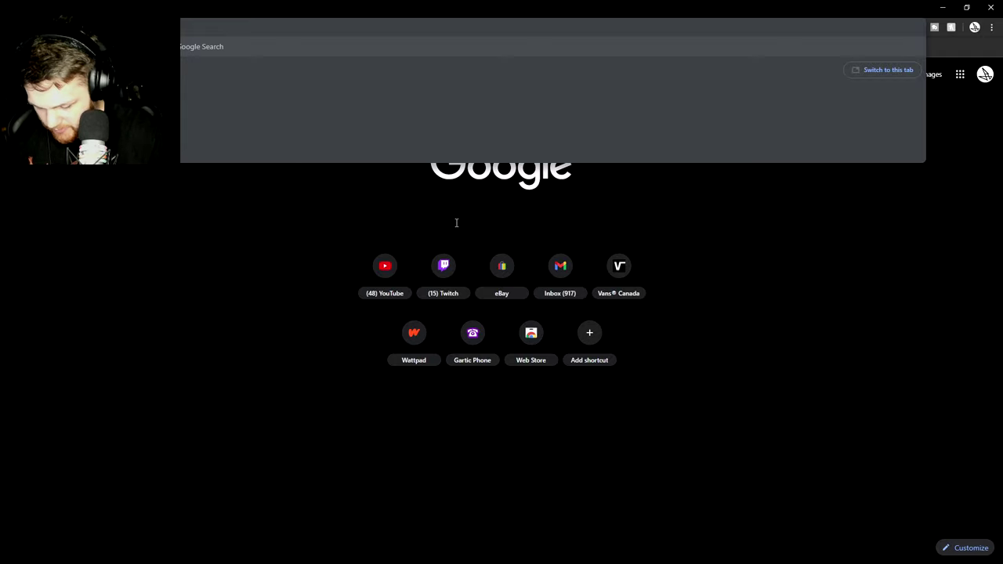
{"action": "type", "text": "uploader"}
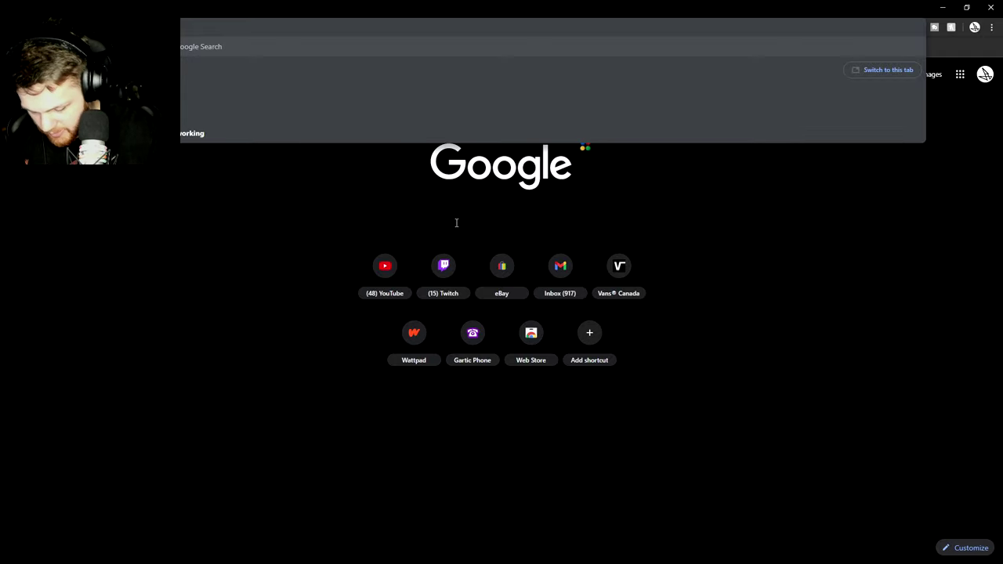
{"action": "key", "text": "Return"}
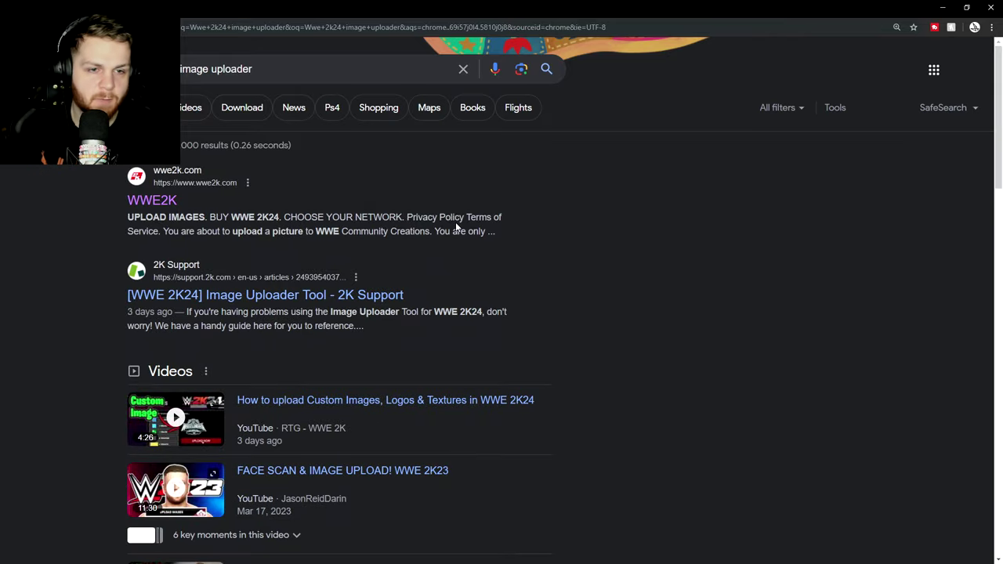
- Open the WWE2K website and enter its image upload page for the Steam network
{"action": "left_click", "coordinate": [235, 180]}
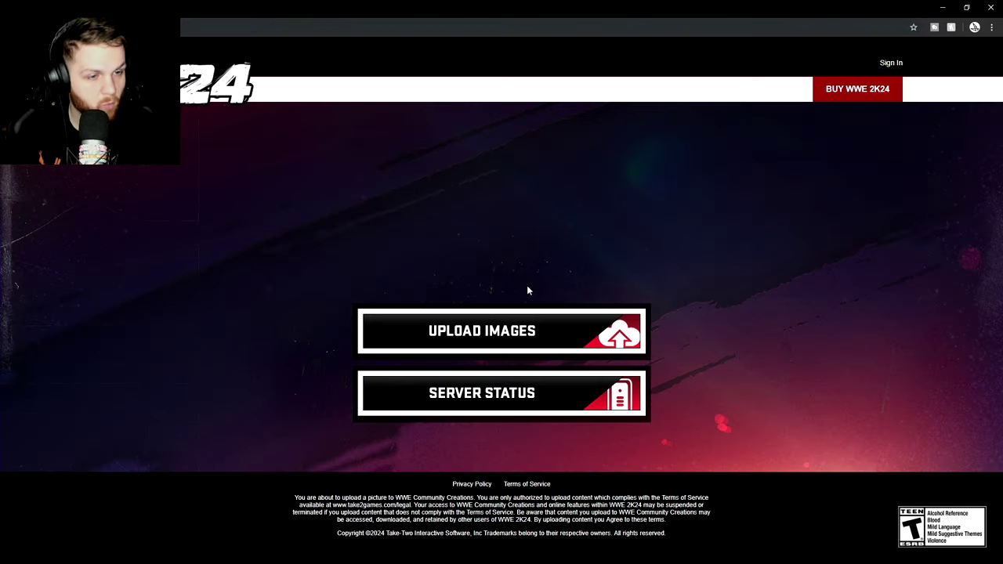
{"action": "left_click", "coordinate": [515, 331]}
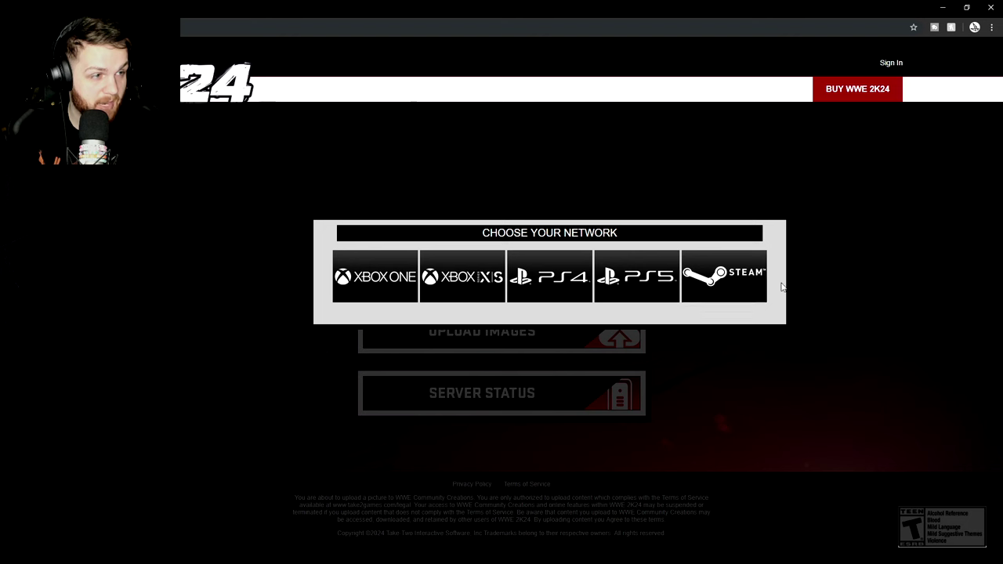
{"action": "left_click", "coordinate": [737, 286]}
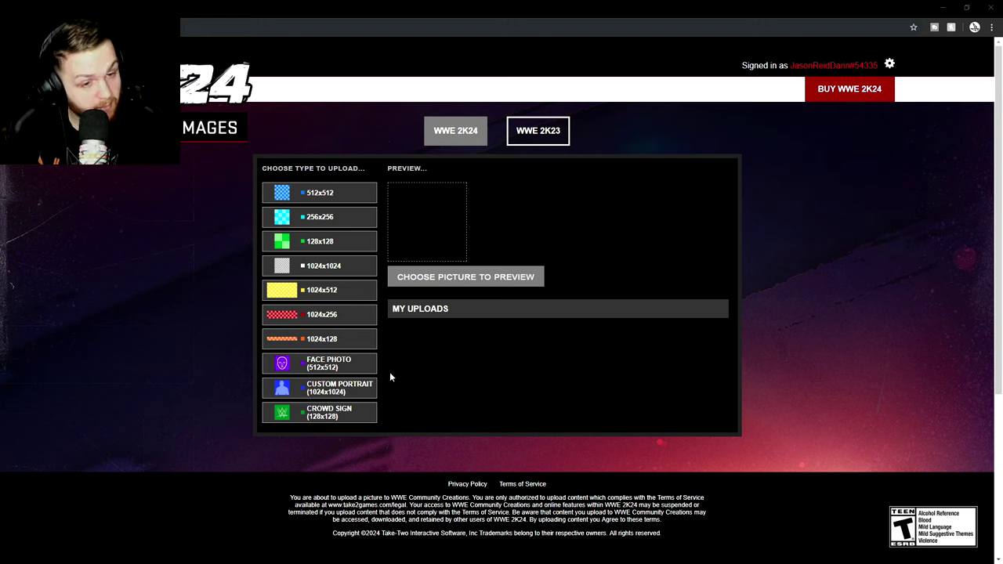
- Upload the edited face image as a Face Photo (512x512) and agree to the upload terms
{"action": "left_click", "coordinate": [330, 365]}
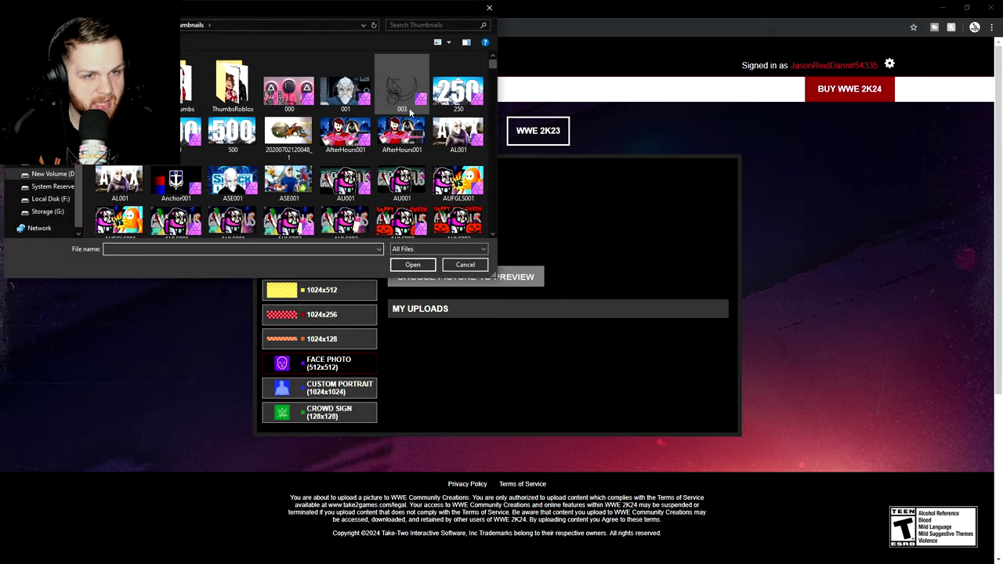
{"action": "scroll", "coordinate": [464, 100], "scroll_direction": "up", "scroll_amount": 5}
{"action": "mouse_move", "coordinate": [492, 88]}
{"action": "left_mouse_down"}
{"action": "mouse_move", "coordinate": [492, 70]}
{"action": "mouse_move", "coordinate": [491, 83]}
{"action": "left_mouse_up"}
{"action": "double_click", "coordinate": [188, 141]}
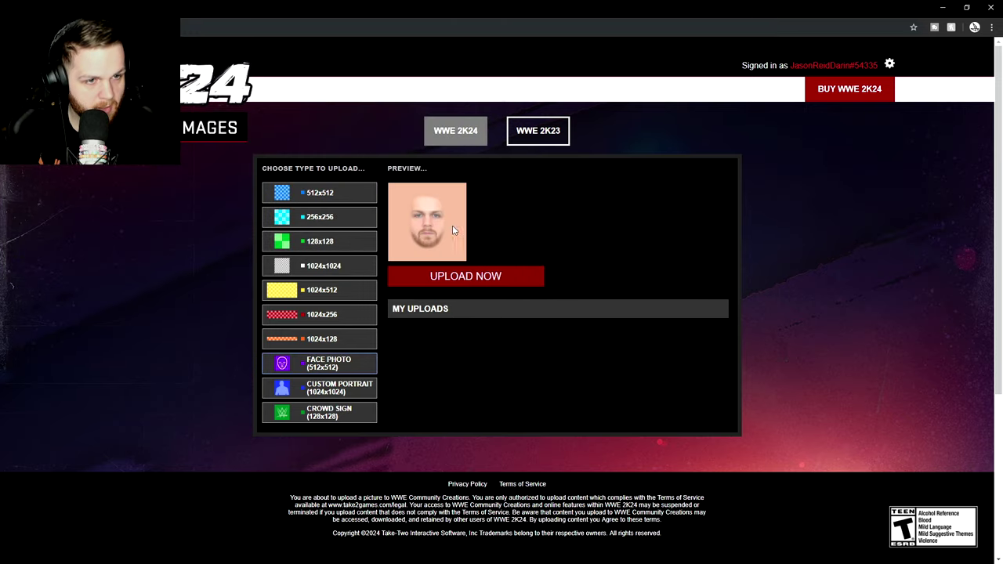
{"action": "left_click", "coordinate": [467, 279]}
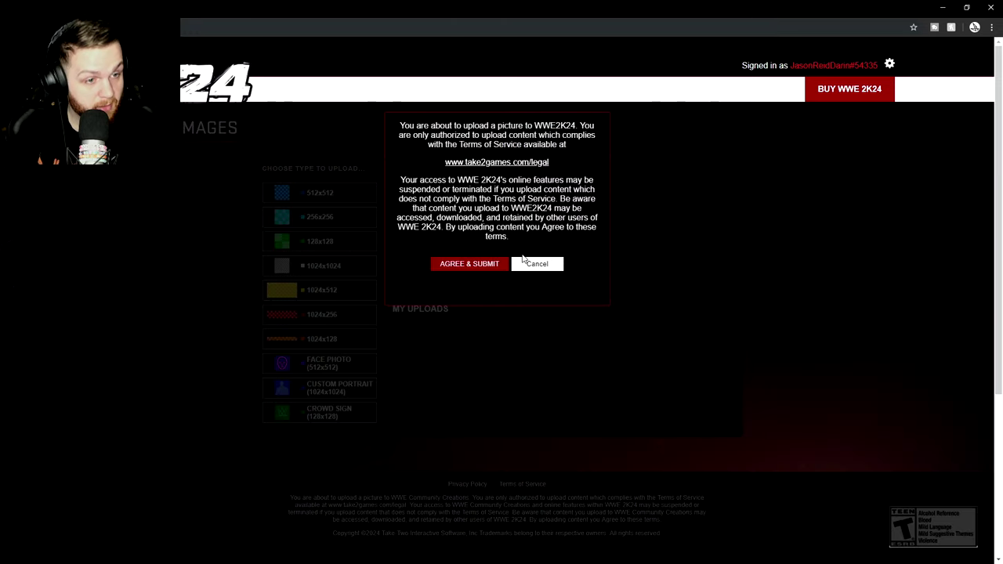
{"action": "left_click", "coordinate": [470, 265]}
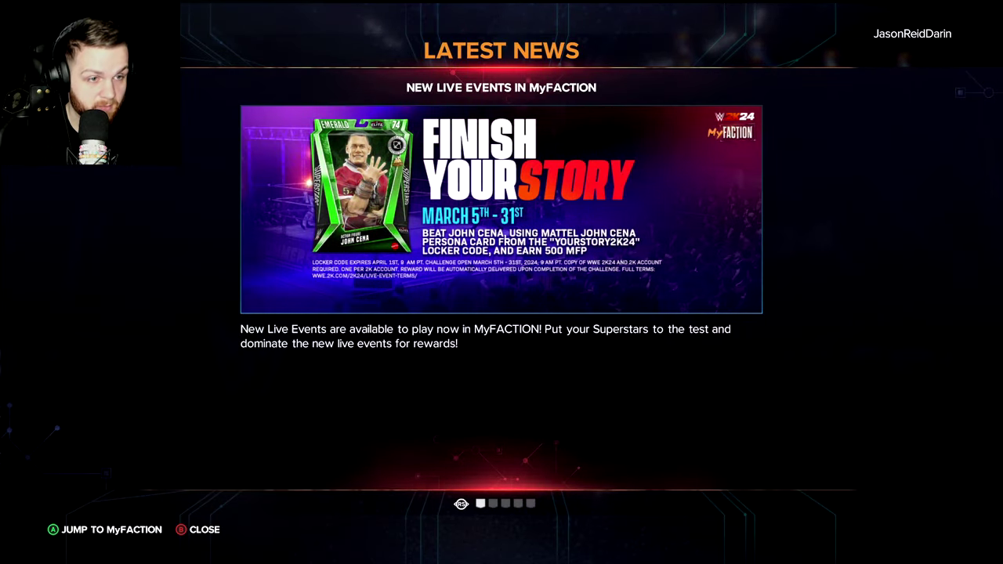
- Switch back to WWE 2K24, dismiss the latest news and open the superstar creation options
{"action": "key", "text": "Escape"}
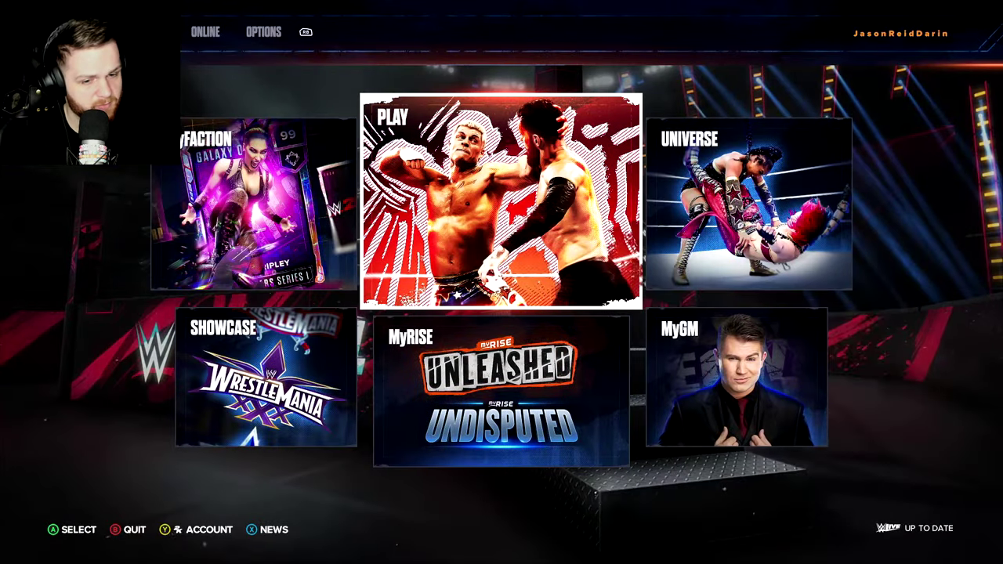
{"action": "key", "text": "Right"}
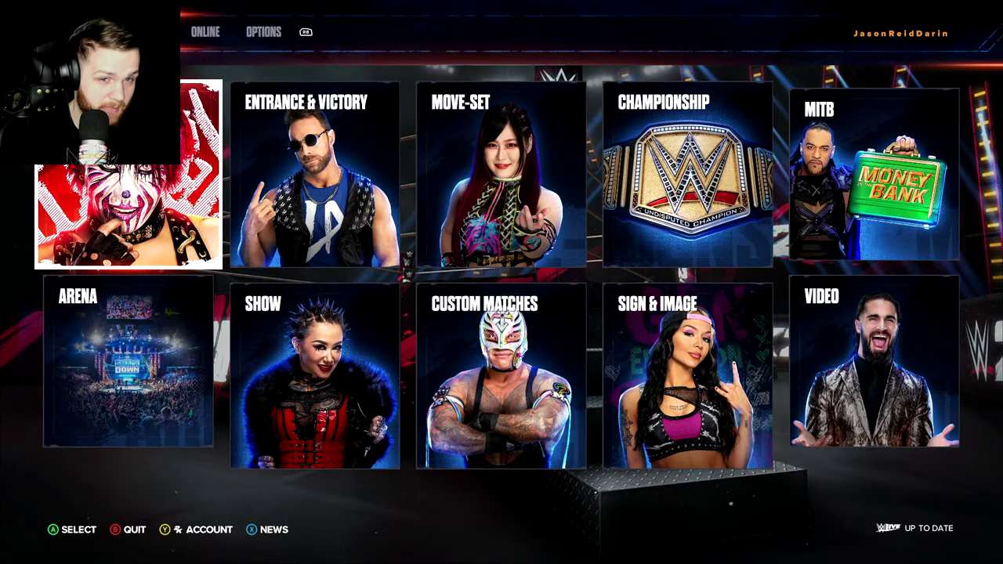
{"action": "key", "text": "Return"}
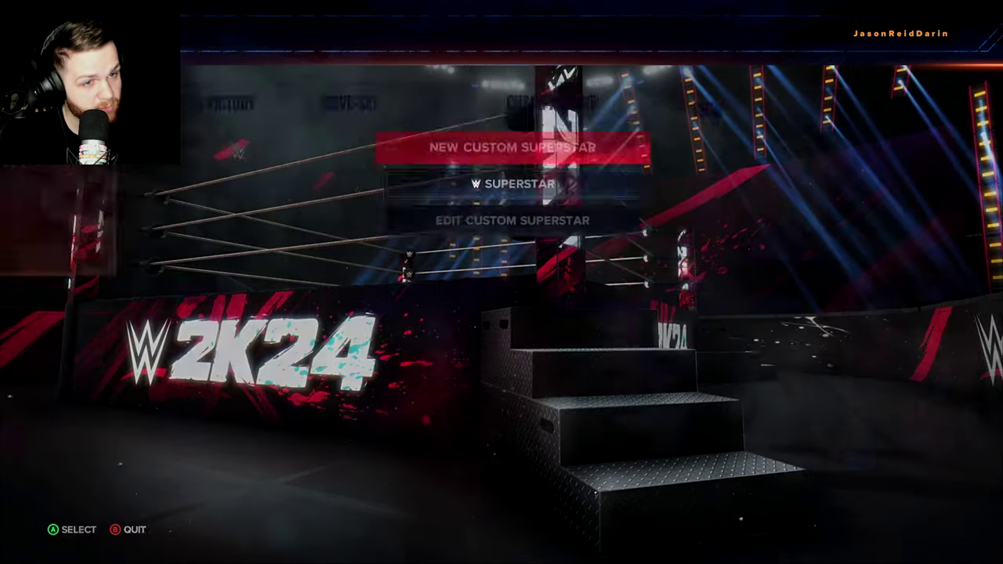
{"action": "key", "text": "Return"}
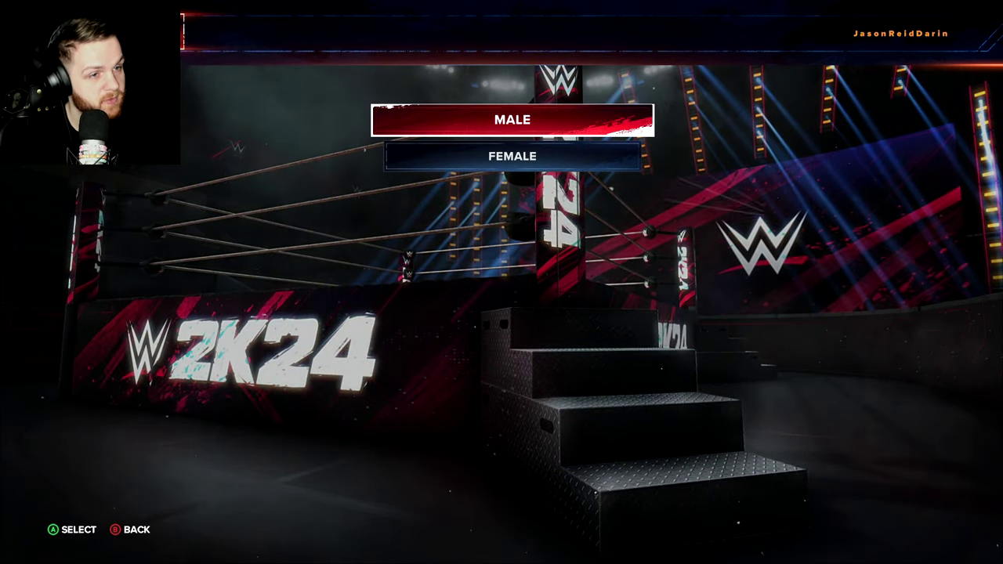
{"action": "key", "text": "Escape"}
{"action": "key", "text": "Escape"}
- Open the Image Manager in the online Community Creations
{"action": "key", "text": "Right"}
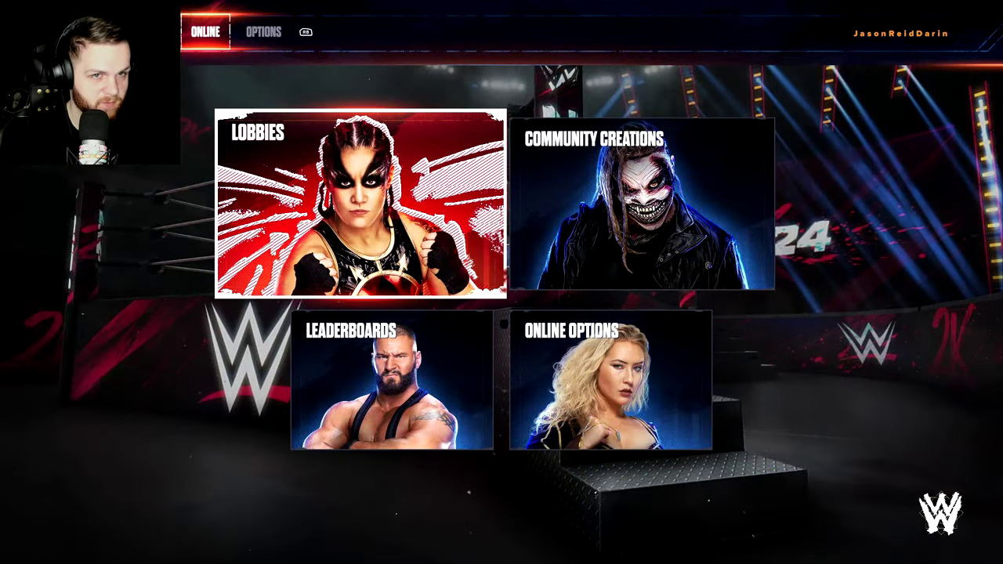
{"action": "key", "text": "Right"}
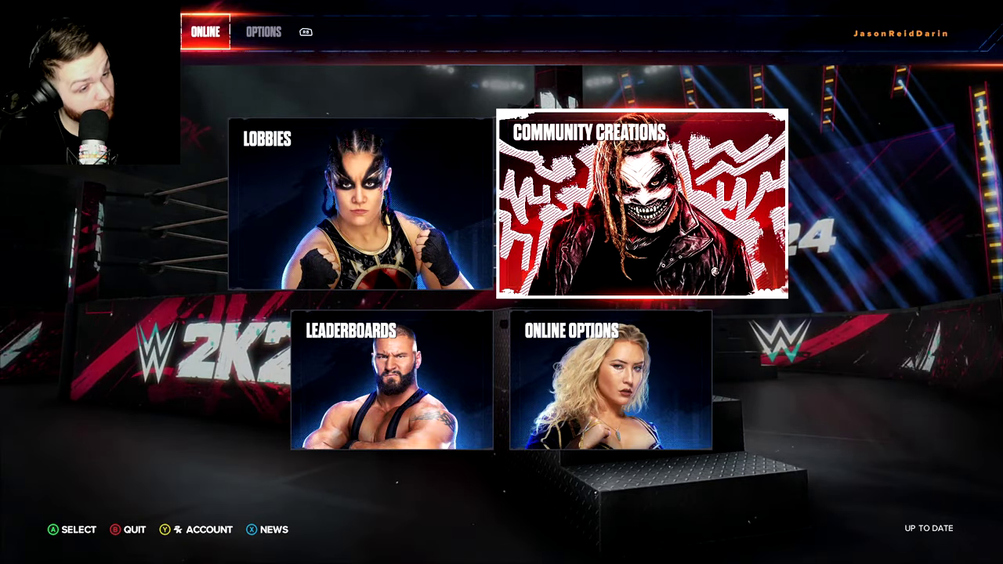
{"action": "key", "text": "Return"}
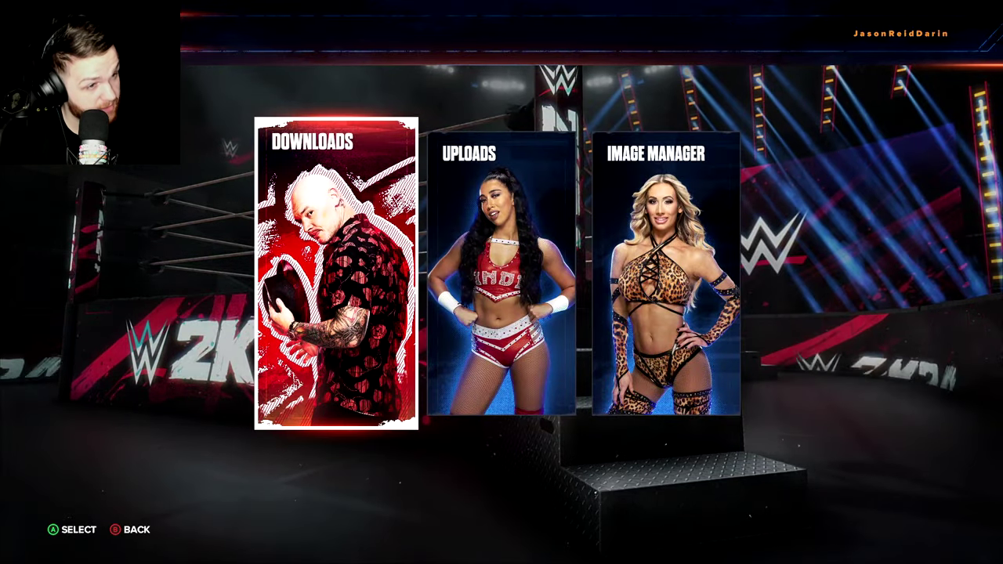
{"action": "key", "text": "Right"}
{"action": "key", "text": "Right"}
{"action": "key", "text": "Return"}
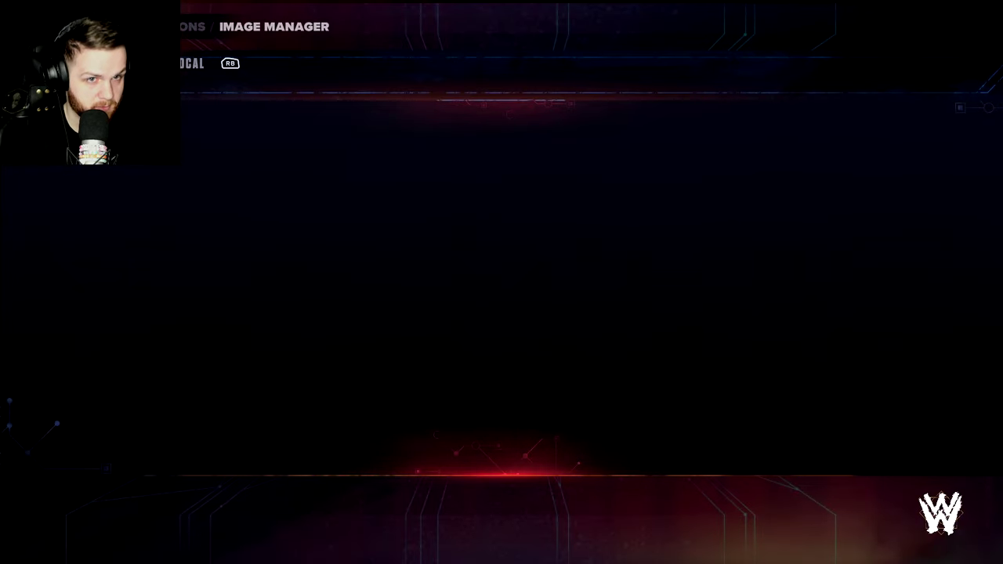
- Check the incoming images and the local face photo images, and leave the Image Manager
{"action": "key", "text": "Return"}
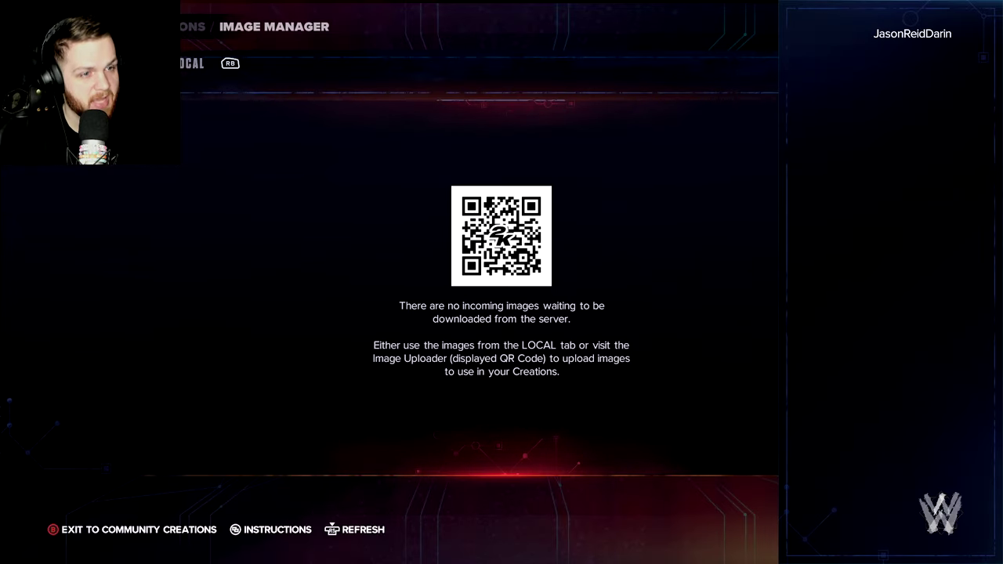
{"action": "key", "text": "Left"}
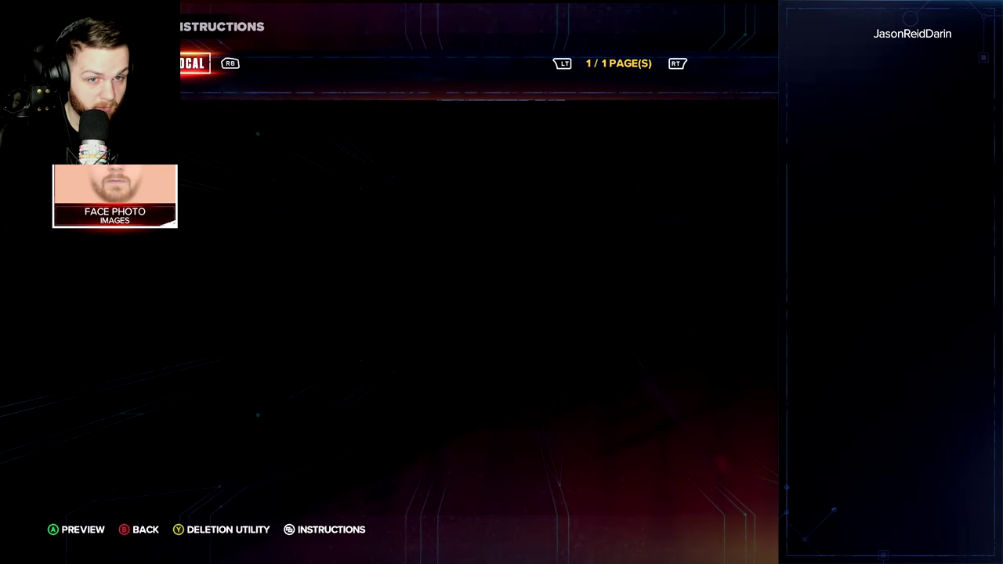
{"action": "key", "text": "Return"}
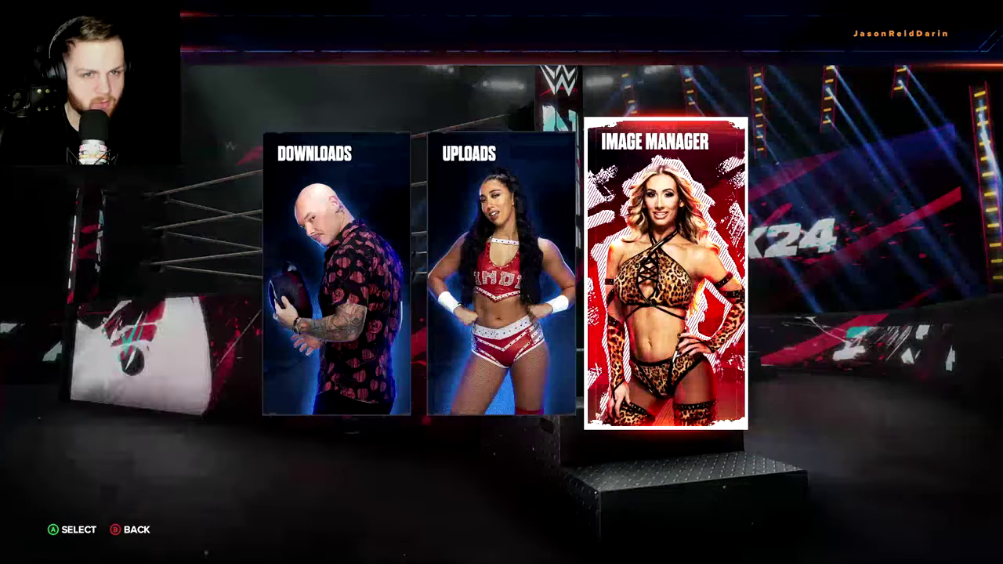
{"action": "key", "text": "Escape"}
- Start creating a new male custom superstar
{"action": "key", "text": "Return"}
{"action": "key", "text": "Return"}
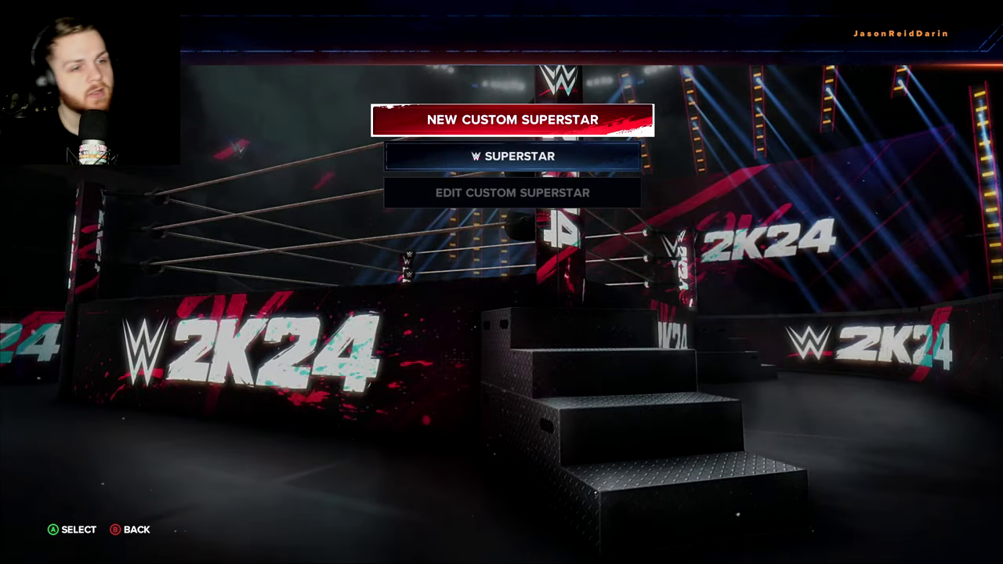
{"action": "key", "text": "Return"}
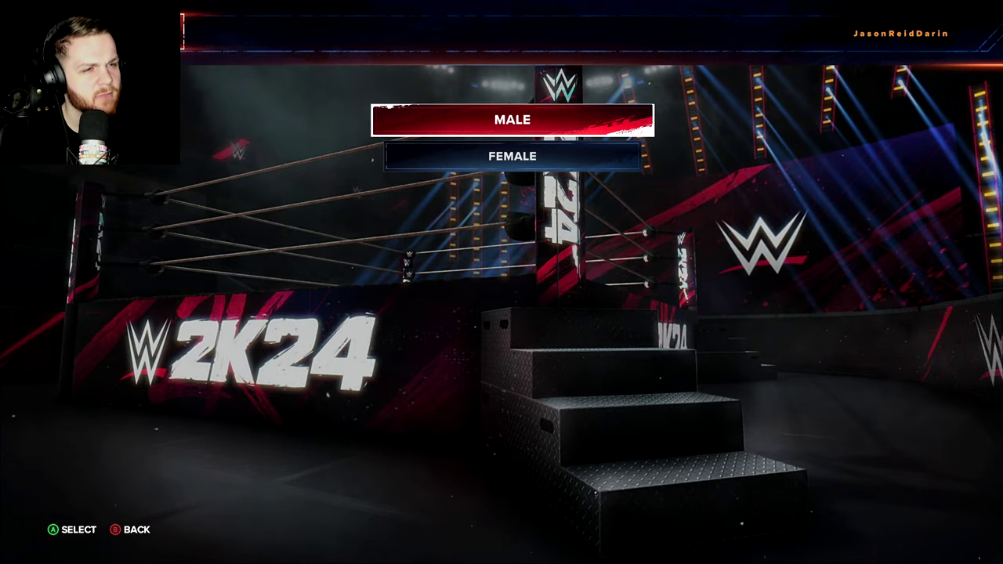
{"action": "key", "text": "Return"}
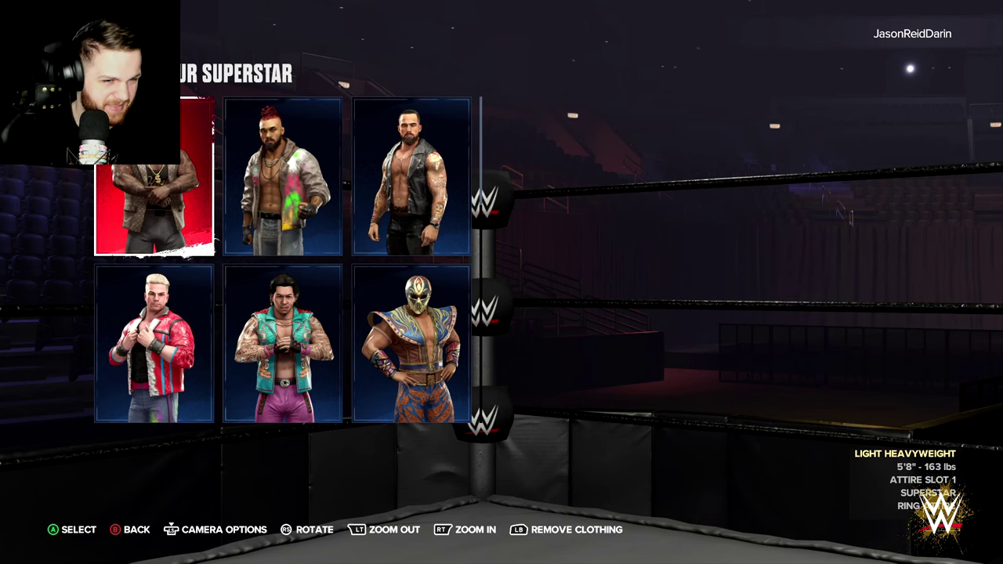
- Choose the plain wrestler in black trunks as the base superstar and open its face customization, dismissing the tips
{"action": "key", "text": "Right"}
{"action": "key", "text": "Right"}
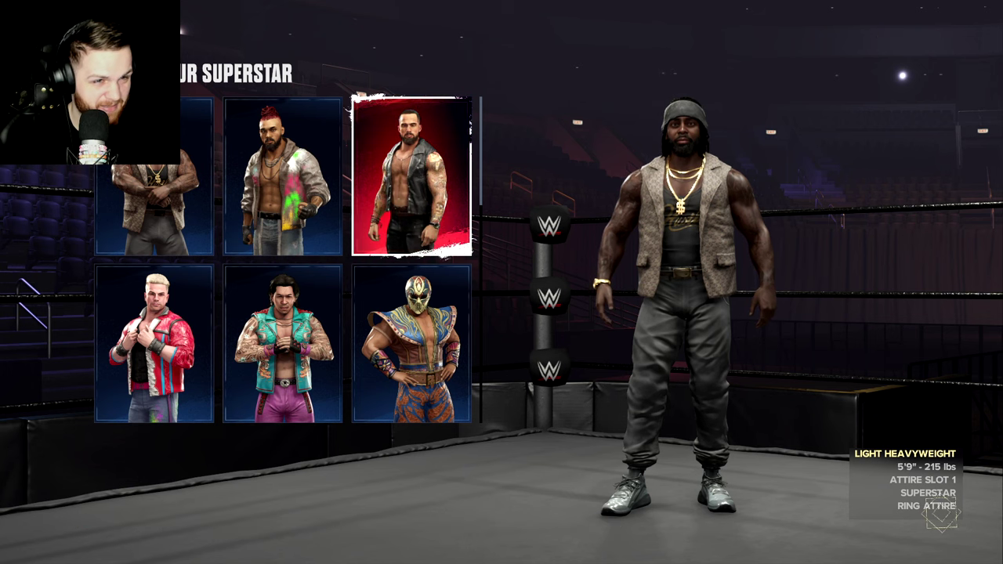
{"action": "key", "text": "Left"}
{"action": "key", "text": "Down"}
{"action": "key", "text": "Left"}
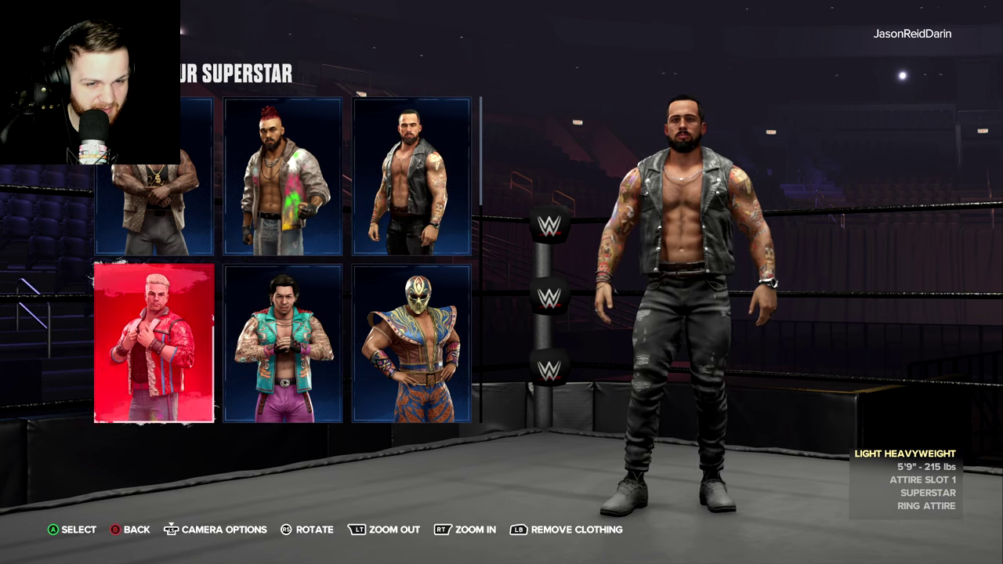
{"action": "key", "text": "Down"}
{"action": "key", "text": "Down"}
{"action": "key", "text": "Down"}
{"action": "key", "text": "Down"}
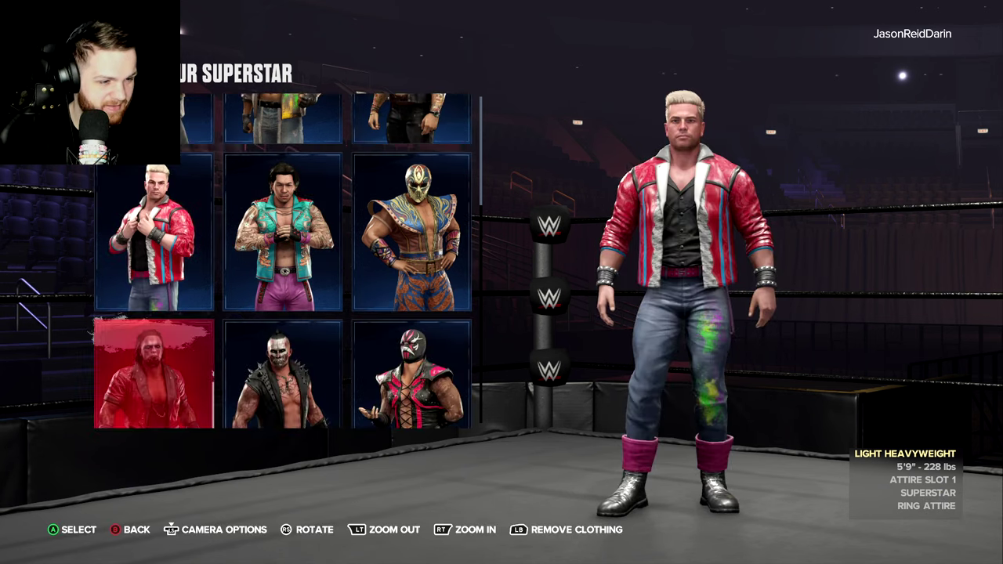
{"action": "key", "text": "Up"}
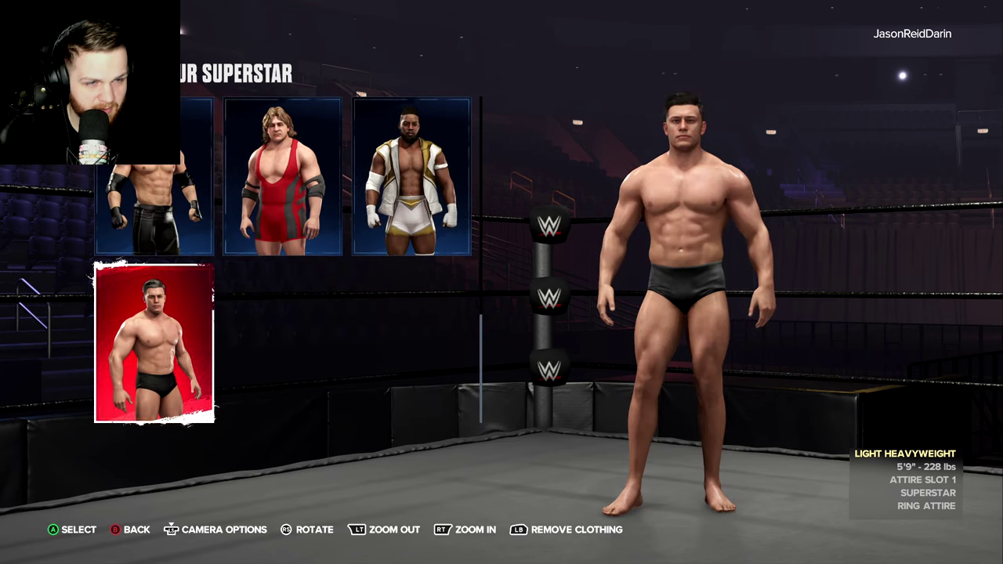
{"action": "key", "text": "Return"}
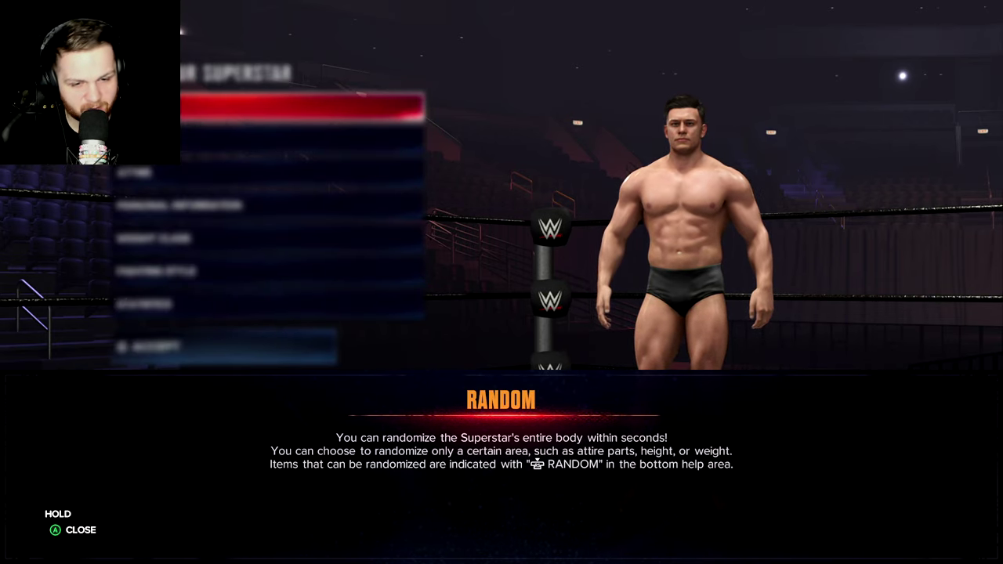
{"action": "key", "text": "Return"}
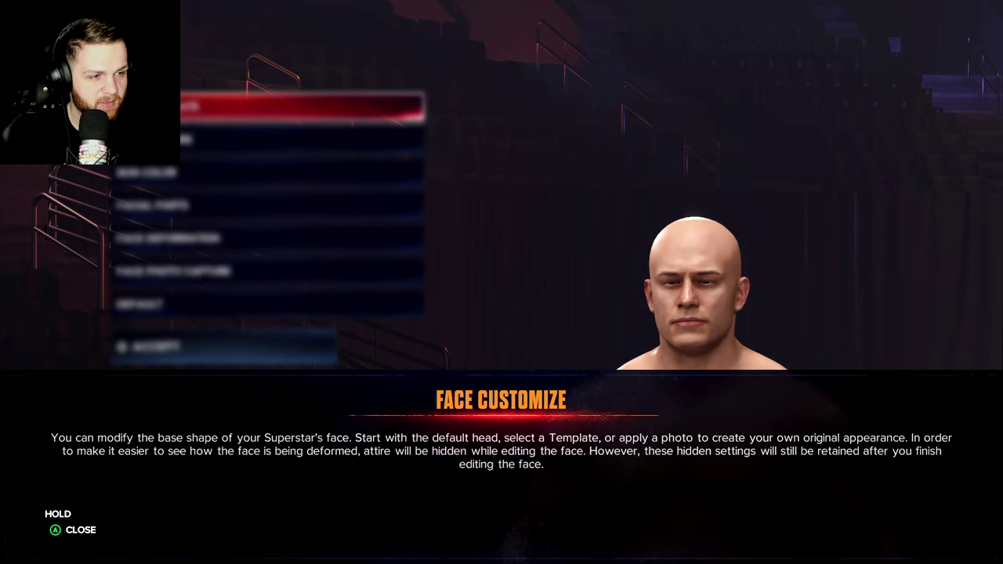
{"action": "key", "text": "Return"}
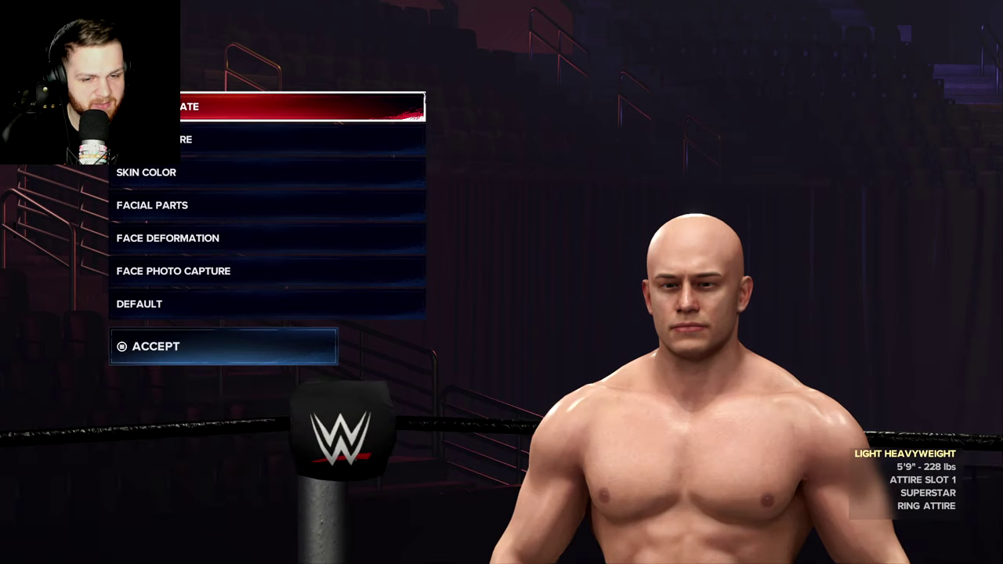
{"action": "key", "text": "Down"}
{"action": "key", "text": "Return"}
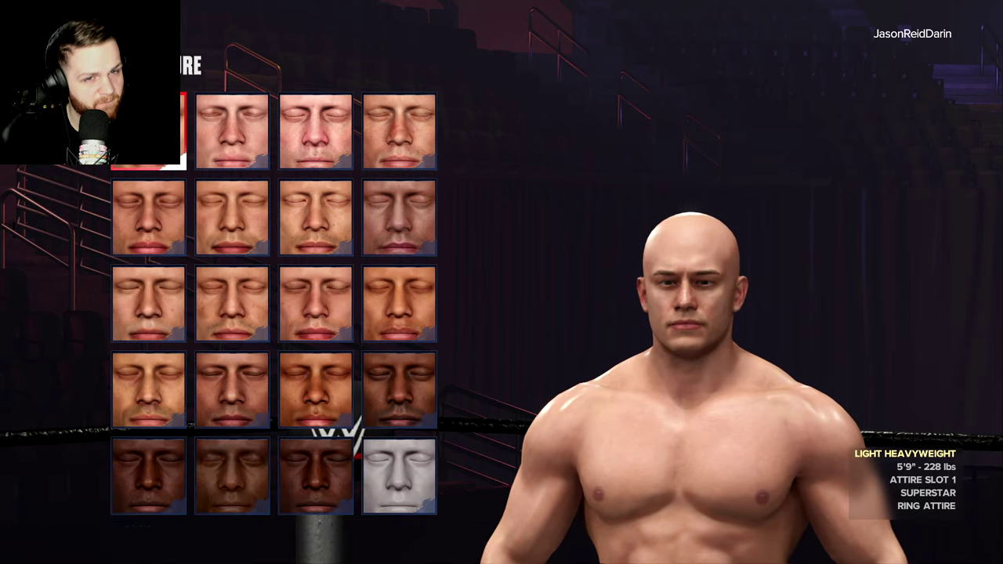
{"action": "key", "text": "Escape"}
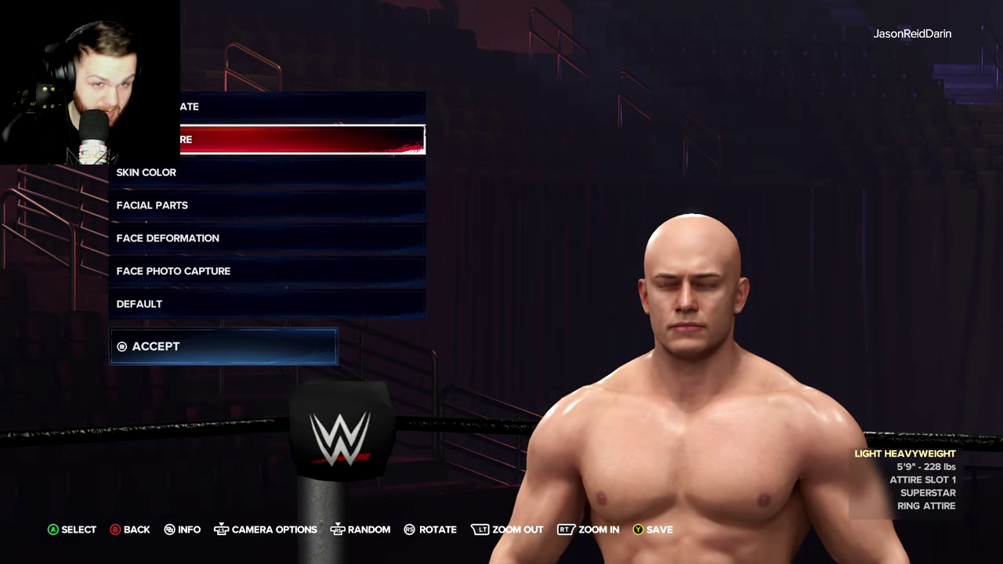
- Open Face Photo Capture for the superstar's face and dismiss the tip about it
{"action": "key", "text": "Down"}
{"action": "key", "text": "Down"}
{"action": "key", "text": "Down"}
{"action": "key", "text": "Down"}
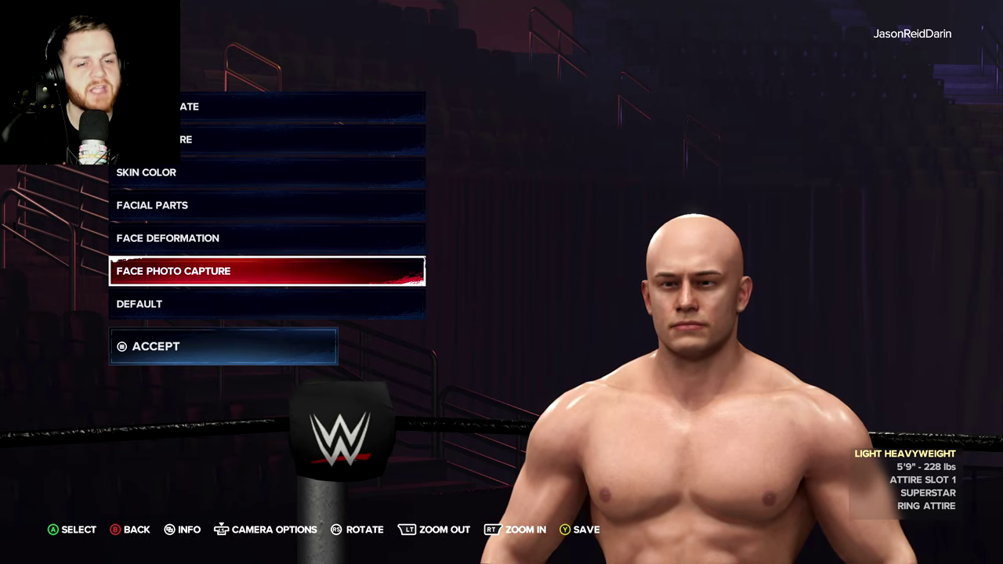
{"action": "key", "text": "Return"}
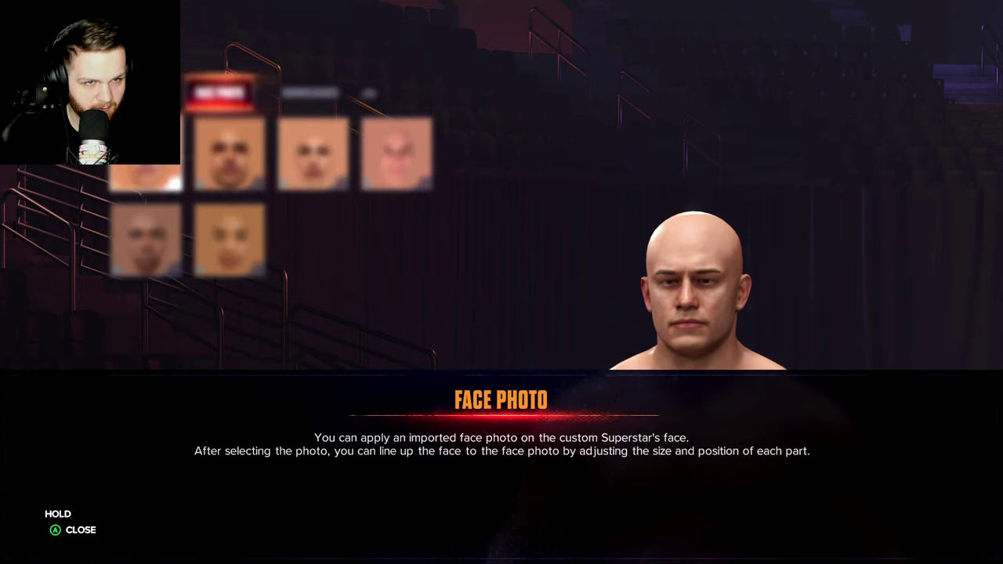
{"action": "key", "text": "Return"}
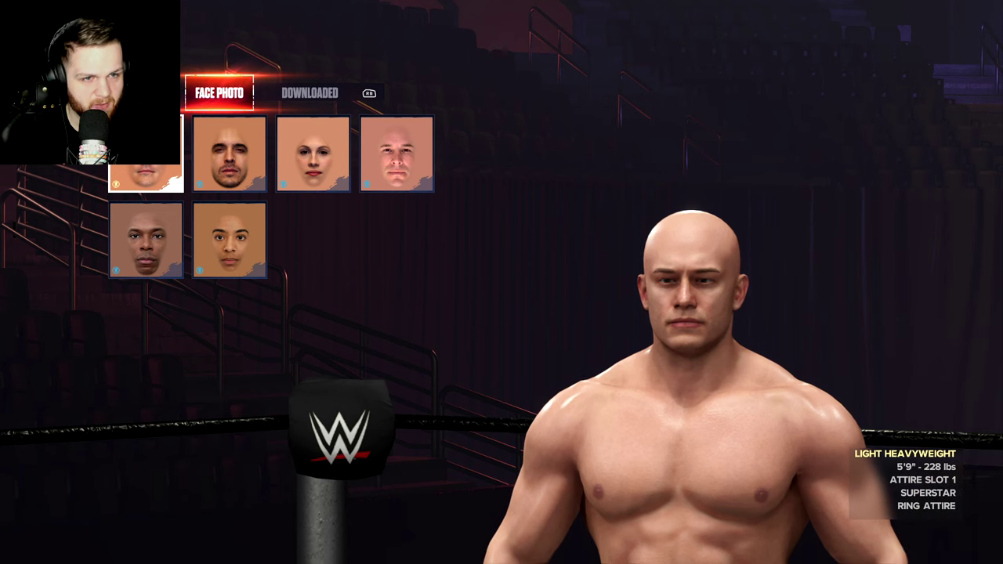
- Browse the built-in face photos and apply the downloaded face photo to the superstar's face
{"action": "key", "text": "Right"}
{"action": "key", "text": "Right"}
{"action": "key", "text": "Right"}
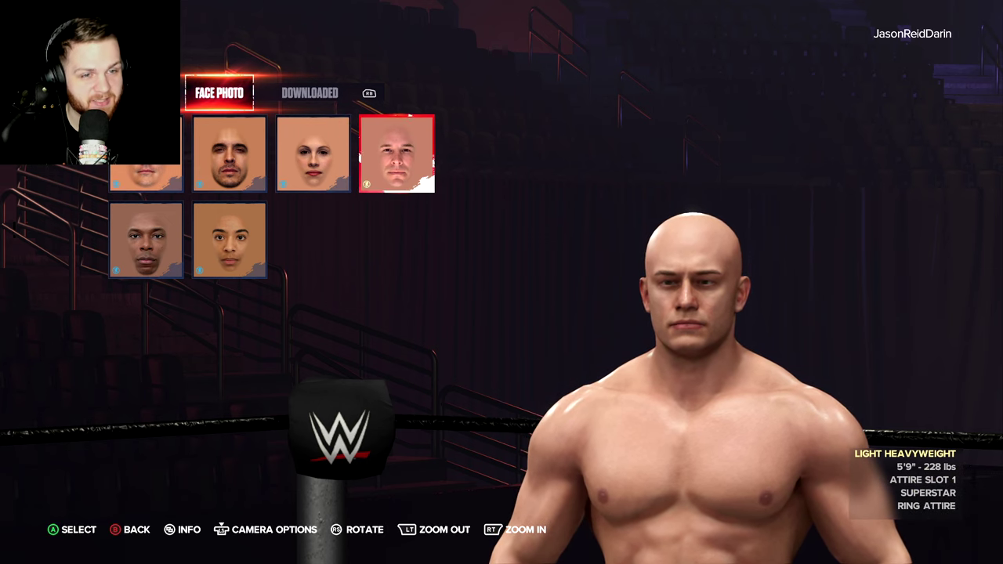
{"action": "key", "text": "Left"}
{"action": "key", "text": "Left"}
{"action": "key", "text": "Left"}
{"action": "key", "text": "Down"}
{"action": "key", "text": "Right"}
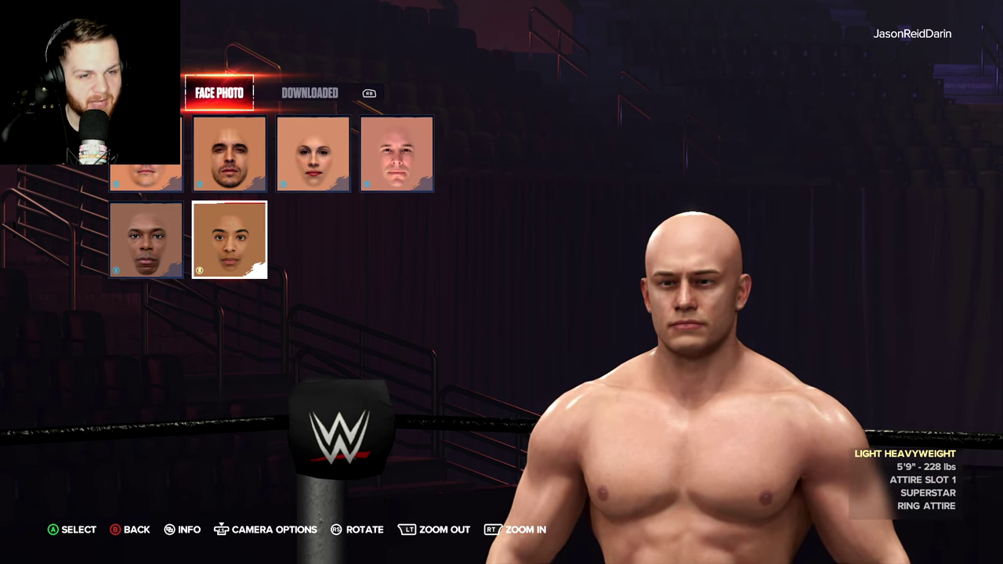
{"action": "key", "text": "Left"}
{"action": "key", "text": "Up"}
{"action": "key", "text": "Right"}
{"action": "key", "text": "e"}
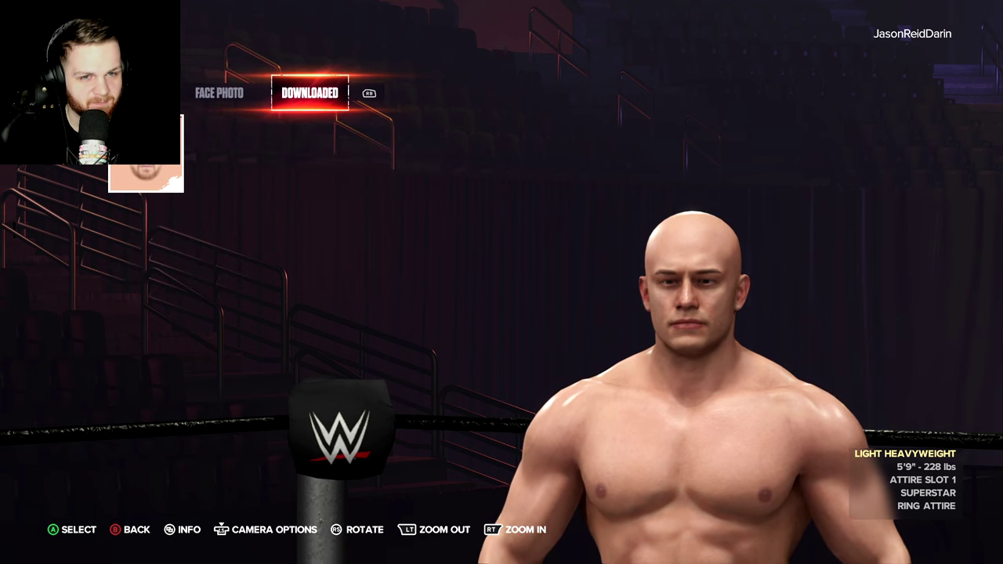
{"action": "key", "text": "Return"}
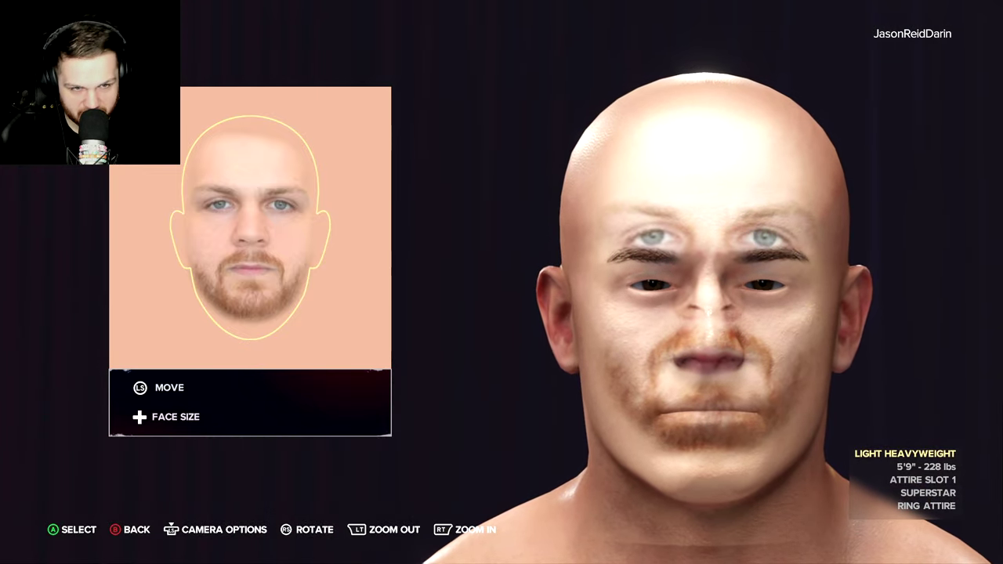
- Try to line up the face photo with the head by moving it down, and discard these settings
{"action": "key", "text": "Down"}
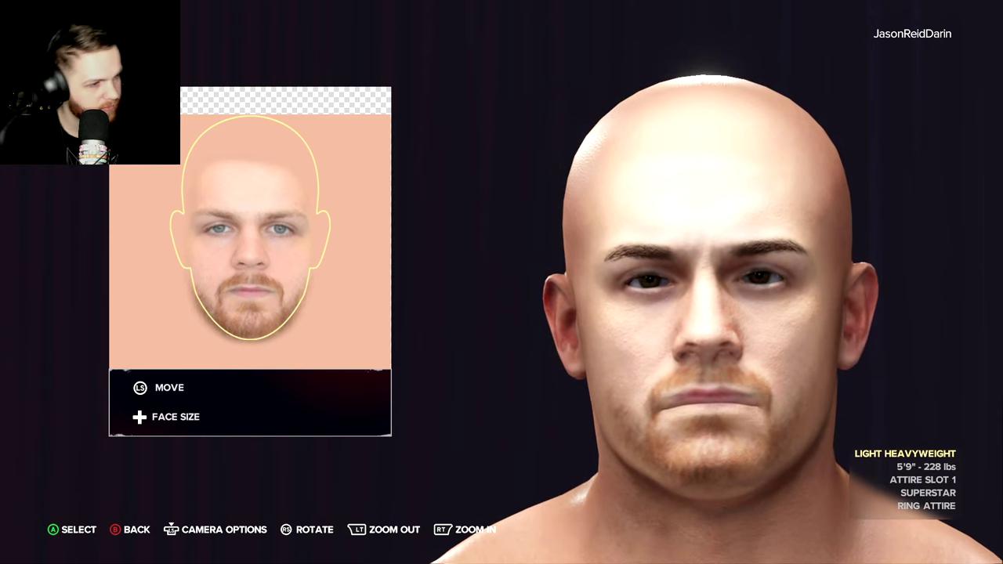
{"action": "key", "text": "Return"}
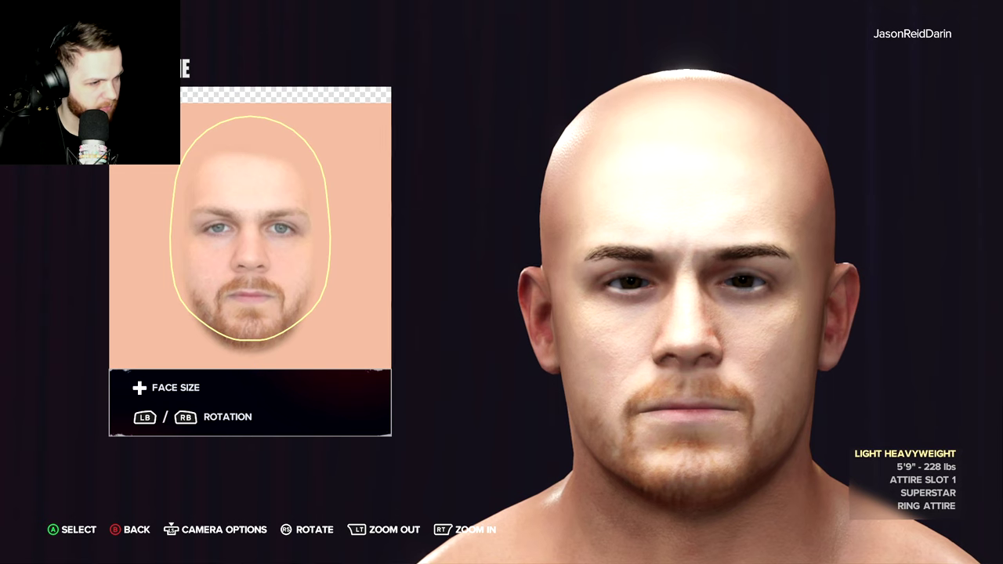
{"action": "key", "text": "Right"}
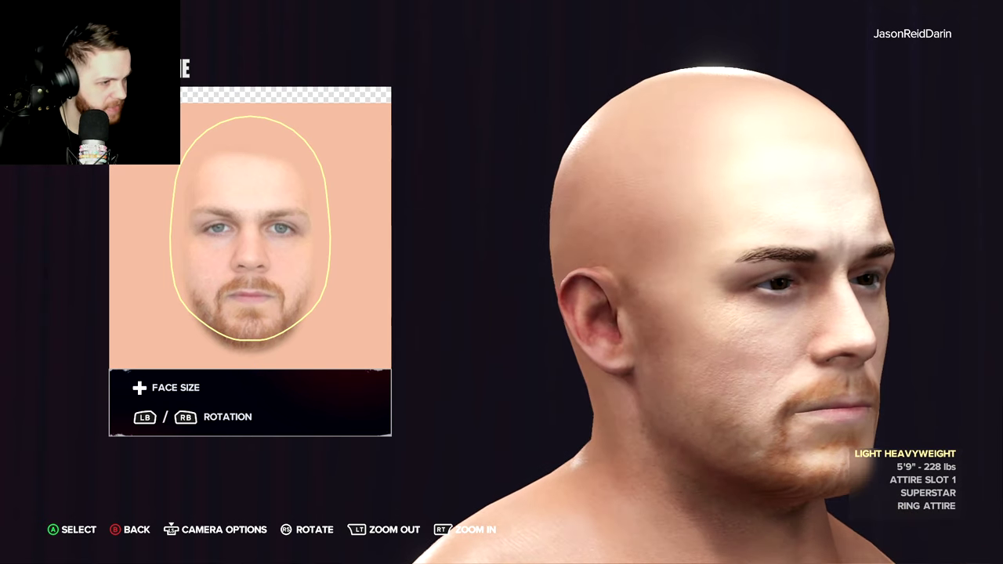
{"action": "key", "text": "Escape"}
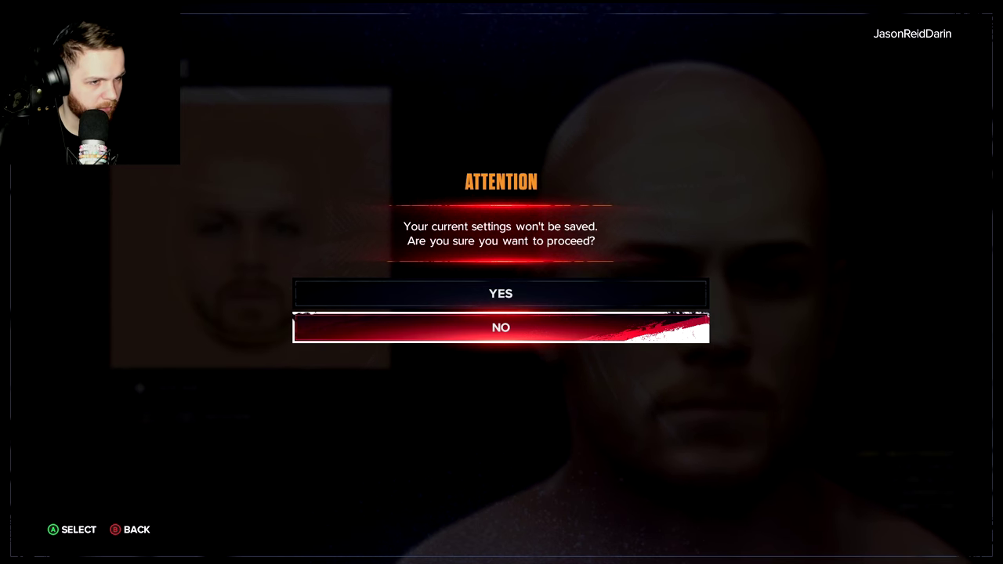
{"action": "key", "text": "Up"}
{"action": "key", "text": "Return"}
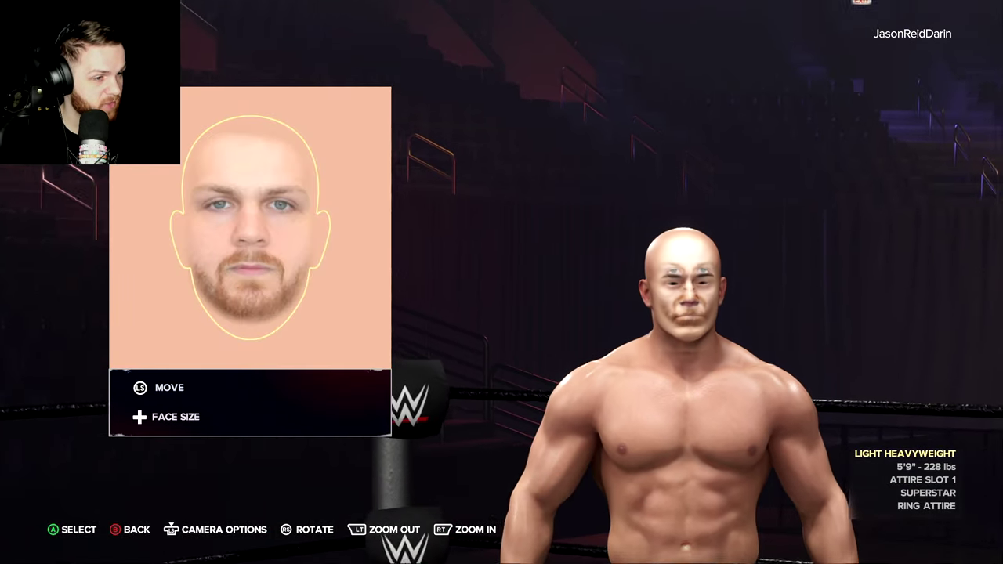
- Deform the superstar's face by matching the eyebrow and left eye outline points to the face photo, and accept the result
{"action": "key", "text": "Escape"}
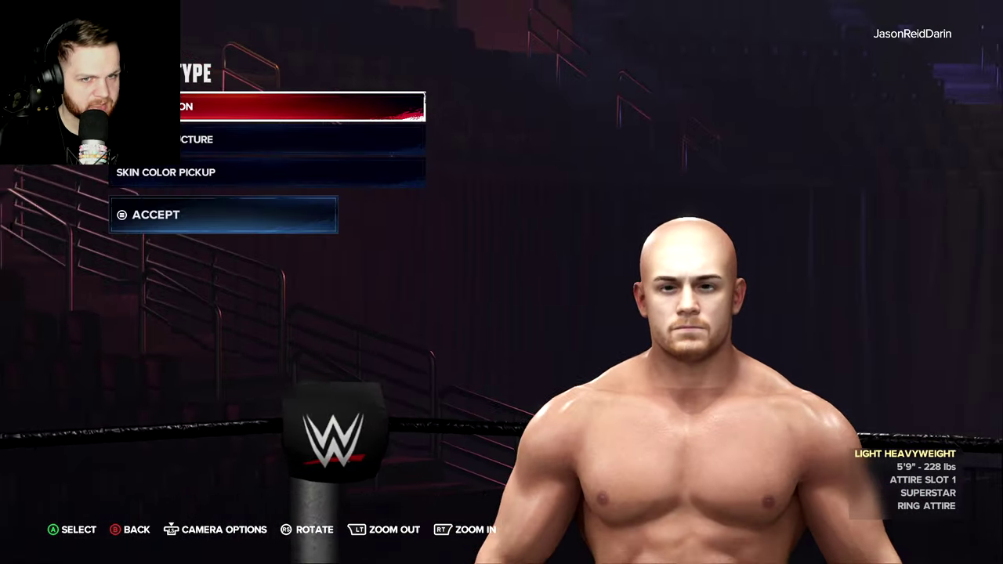
{"action": "key", "text": "Return"}
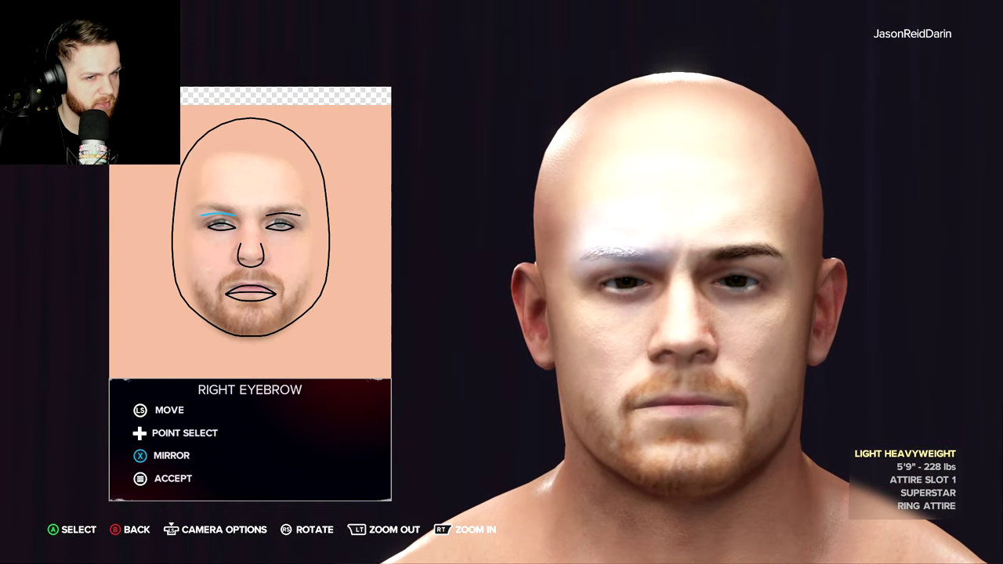
{"action": "key", "text": "Right"}
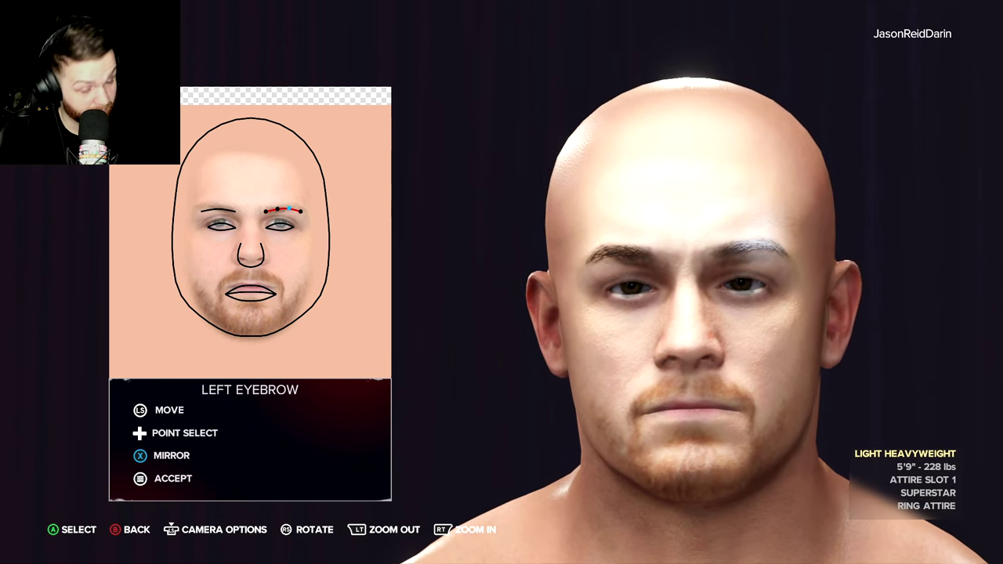
{"action": "key", "text": "Down"}
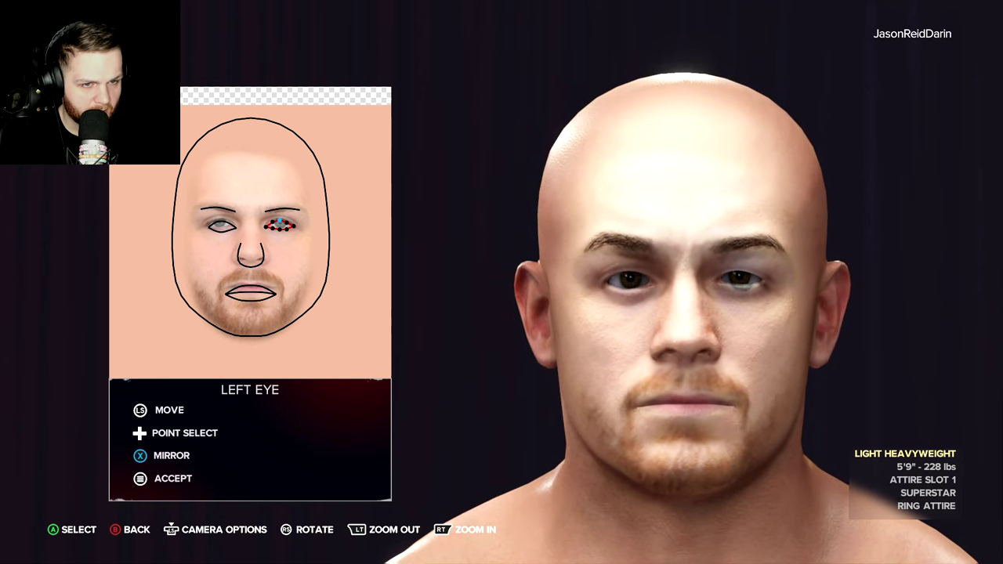
{"action": "key", "text": "Right"}
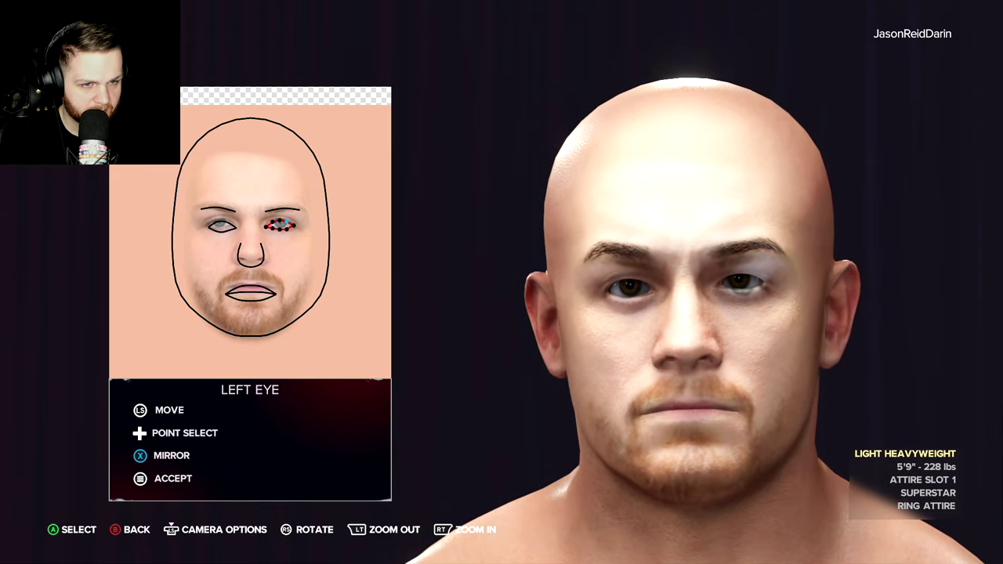
{"action": "key", "text": "Return"}
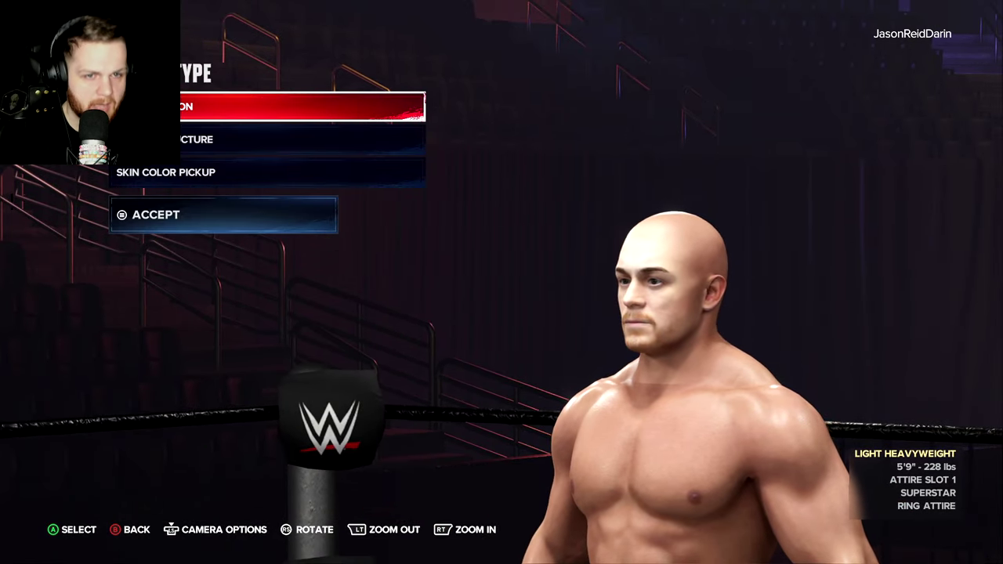
- Fine-tune the jaw line in the superstar's face structure, go past the chin and parietal region, and leave the face customization
{"action": "key", "text": "Down"}
{"action": "key", "text": "Down"}
{"action": "key", "text": "Return"}
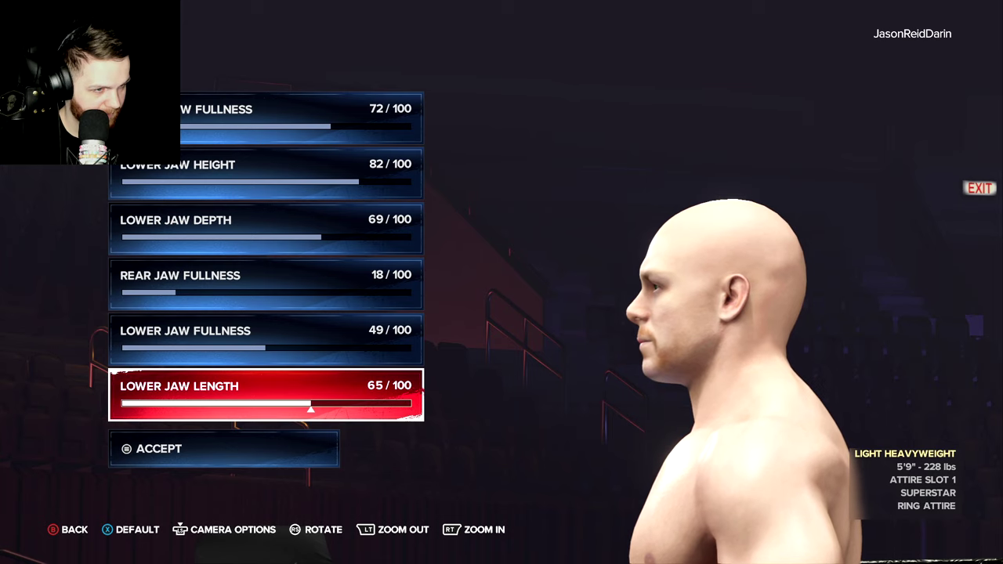
{"action": "key", "text": "Escape"}
{"action": "key", "text": "Down"}
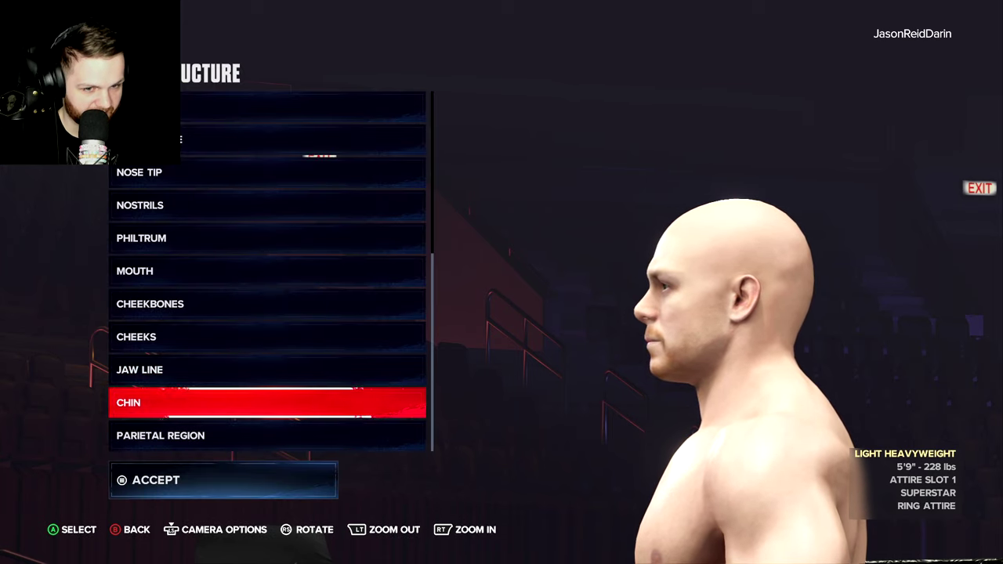
{"action": "key", "text": "Down"}
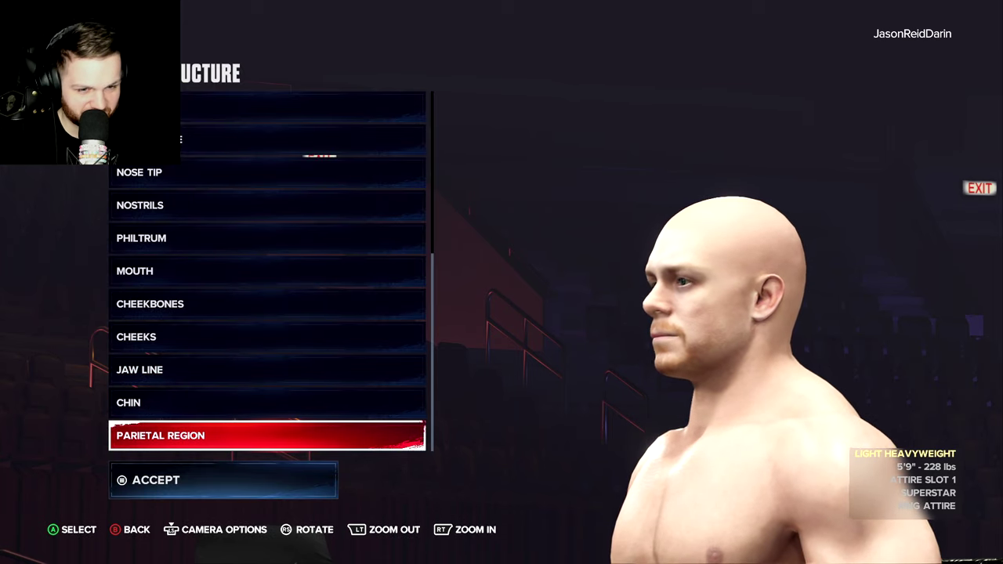
{"action": "key", "text": "Escape"}
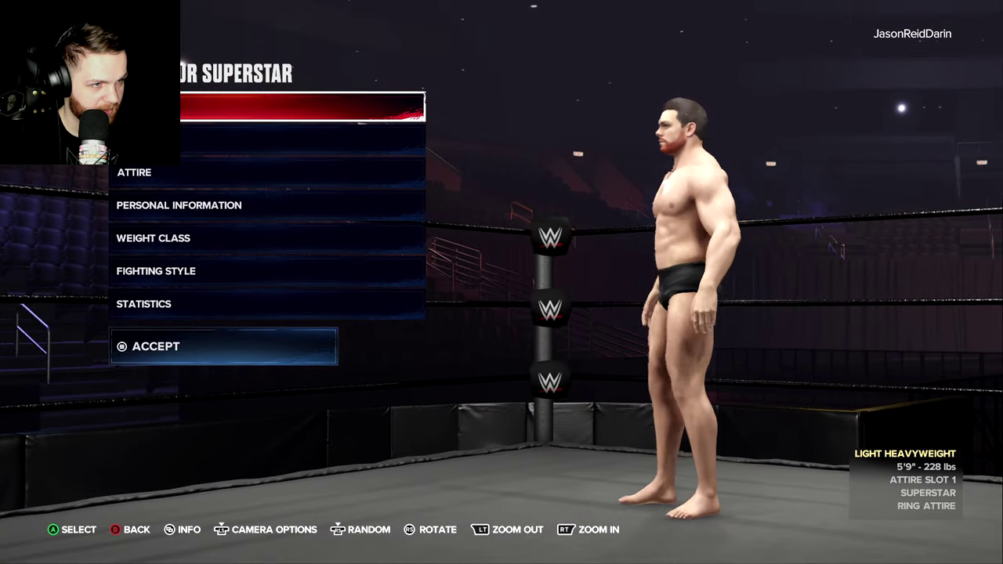
- Open the default ring attire in attire slot 1 for editing and bring up its facial parts
{"action": "key", "text": "Down"}
{"action": "key", "text": "Return"}
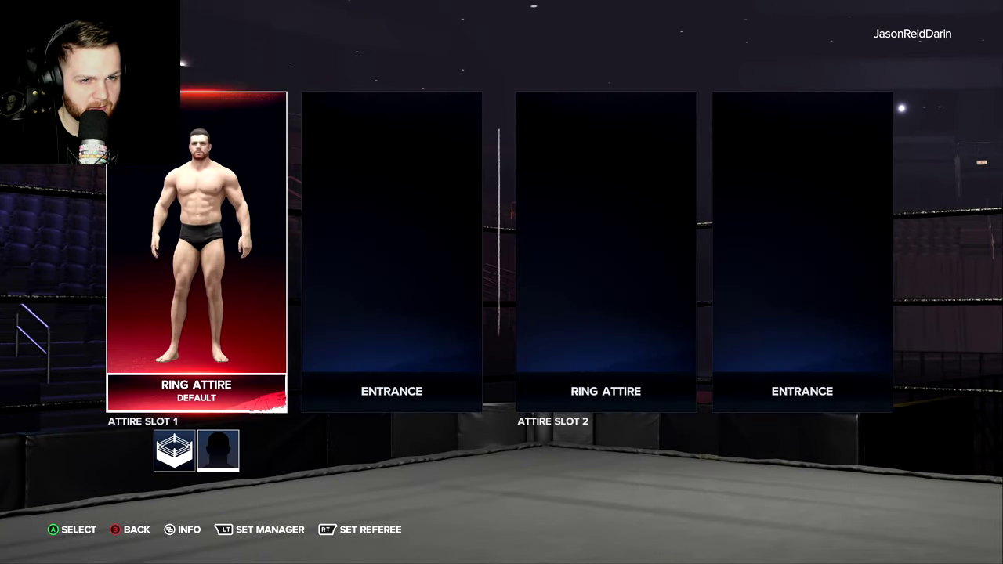
{"action": "key", "text": "Return"}
{"action": "key", "text": "Return"}
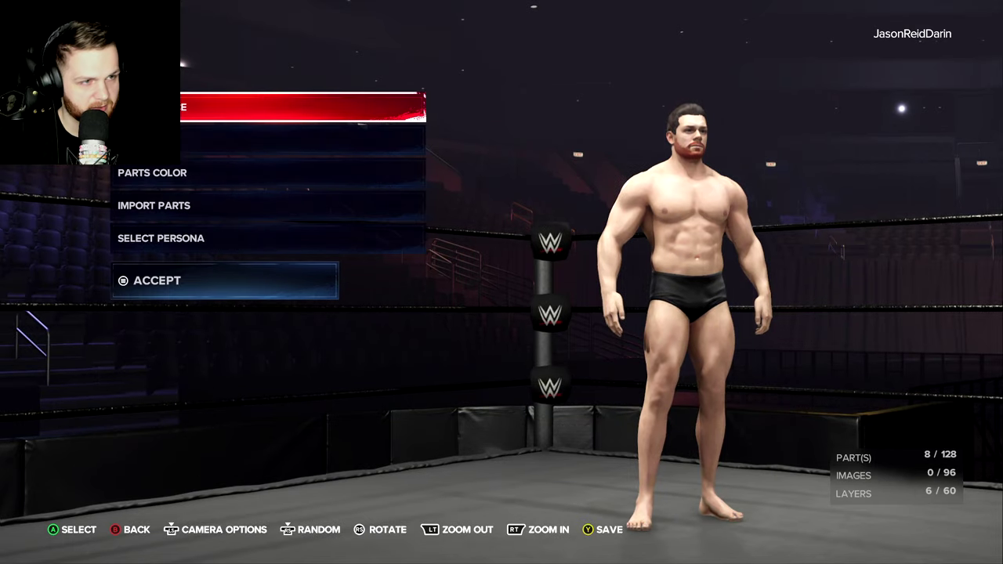
{"action": "key", "text": "Return"}
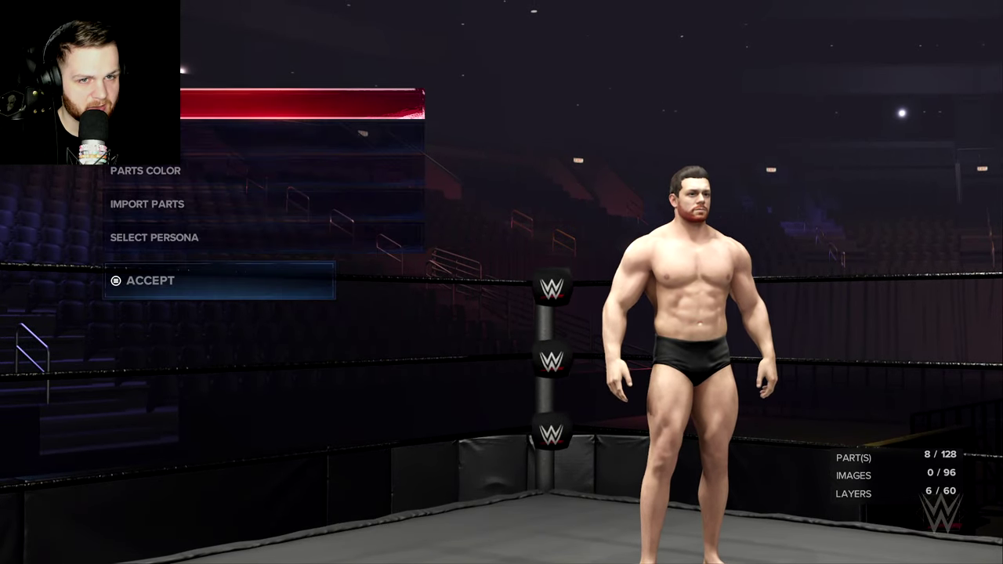
{"action": "key", "text": "Return"}
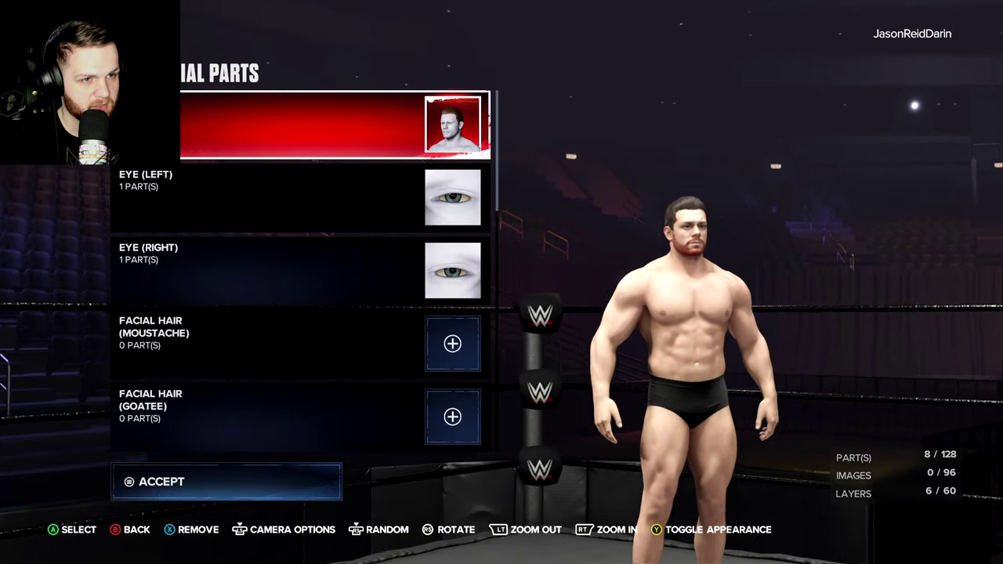
- Look through the facial parts, examining the eyes, facial hair, eyebrows, eyelashes and eye makeup used on the superstar
{"action": "key", "text": "Down"}
{"action": "key", "text": "Down"}
{"action": "key", "text": "Down"}
{"action": "key", "text": "Down"}
{"action": "key", "text": "Down"}
{"action": "key", "text": "Down"}
{"action": "key", "text": "Down"}
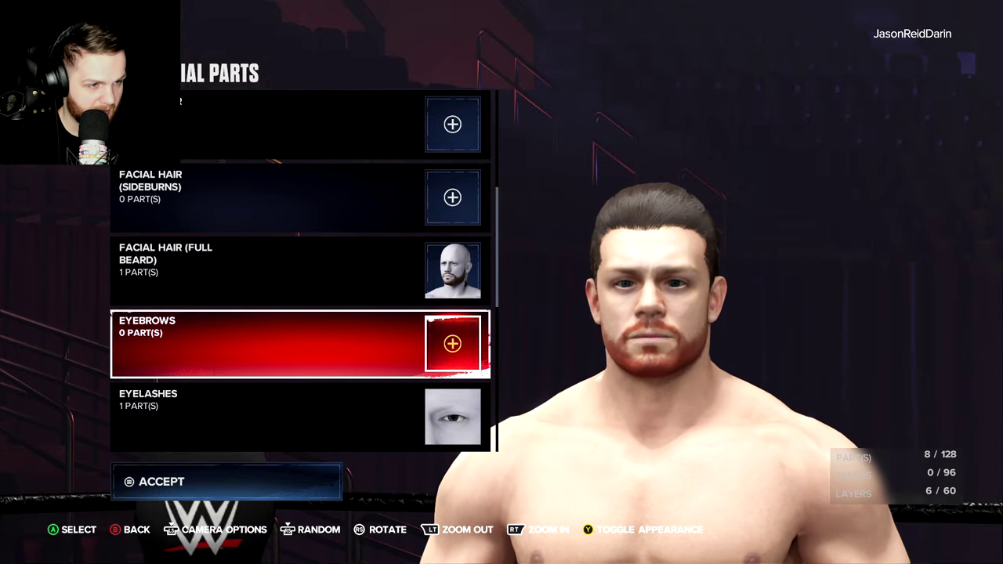
{"action": "key", "text": "Up"}
{"action": "key", "text": "Down"}
{"action": "key", "text": "Down"}
{"action": "key", "text": "Down"}
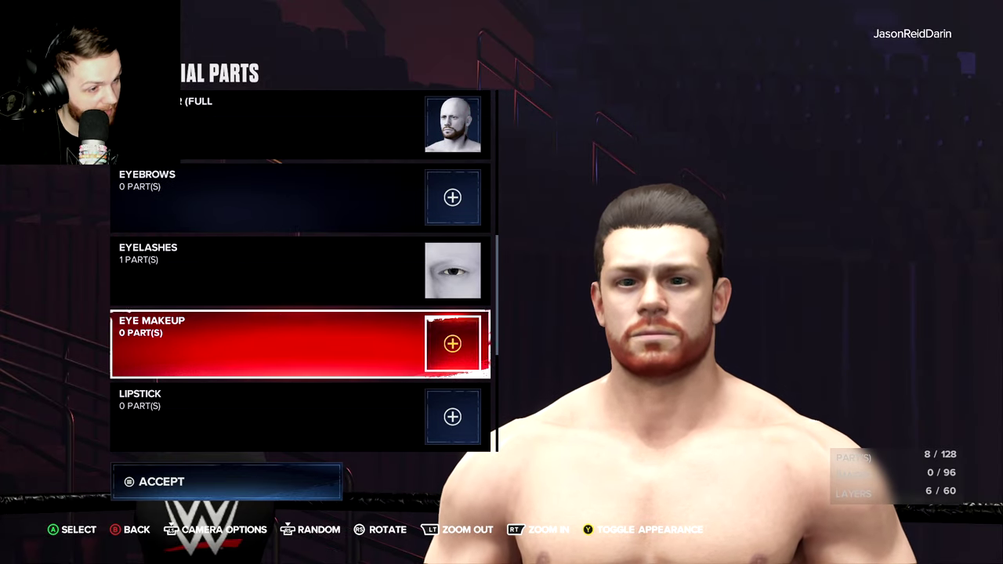